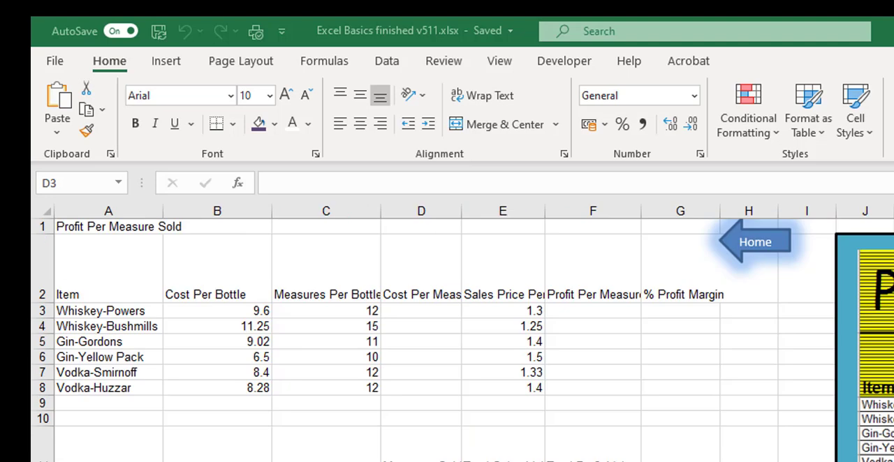
Step: Wrap the text of all the column headings in row 2
click(416, 315)
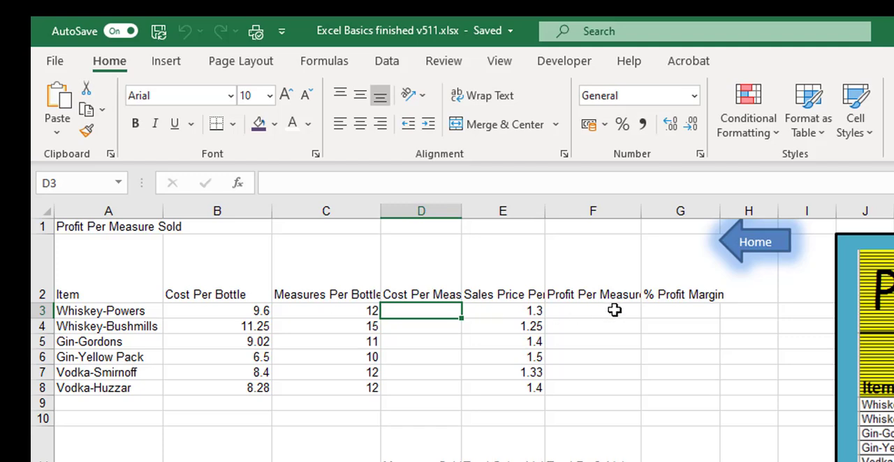
click(47, 260)
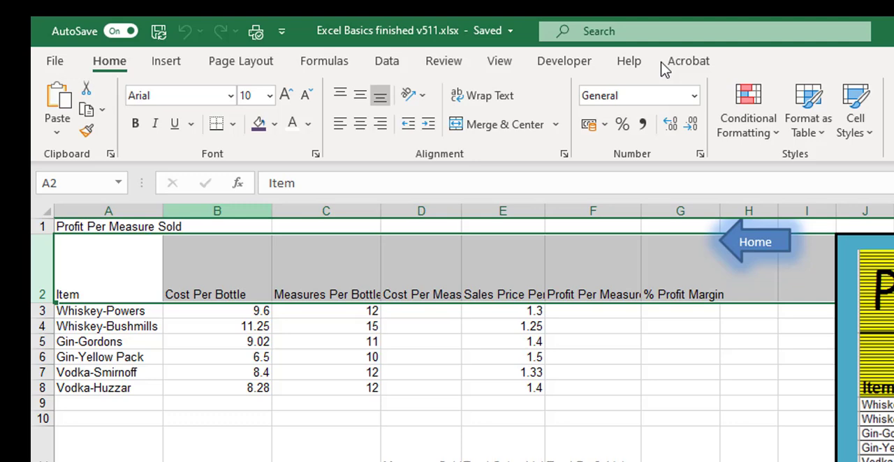
click(477, 97)
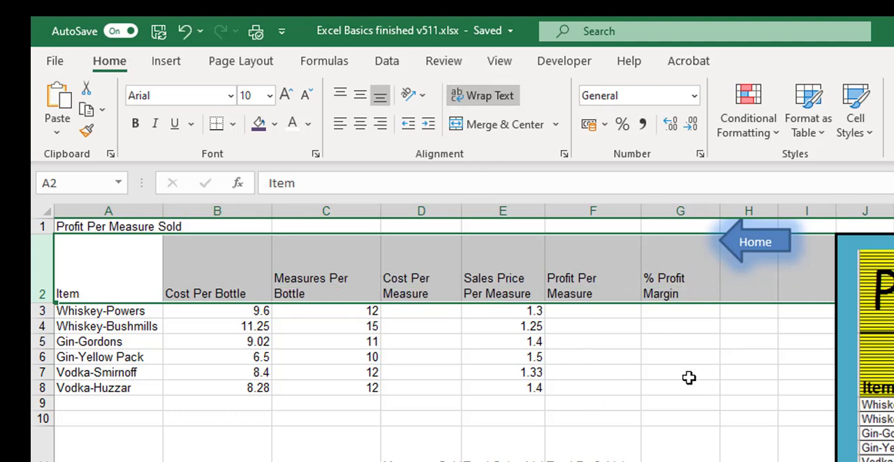
Step: Calculate Cost Per Measure in D3 with the formula =B3/C3 and fill it down to D8
click(419, 318)
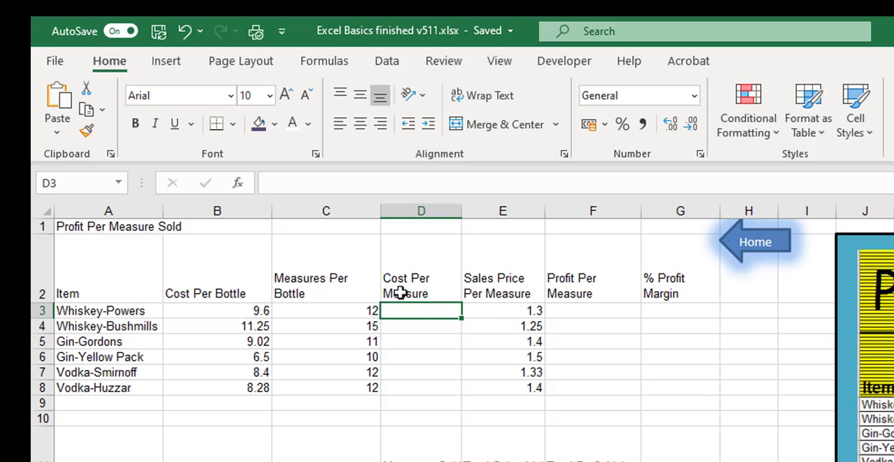
text(=)
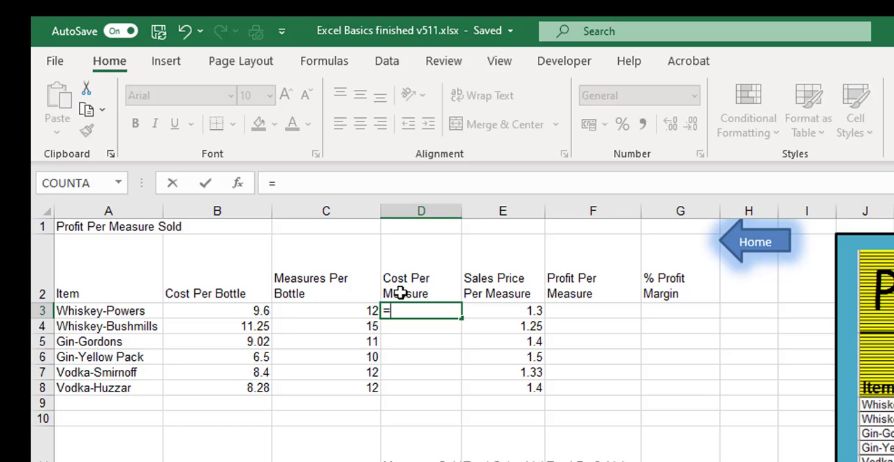
key(Left)
key(Left)
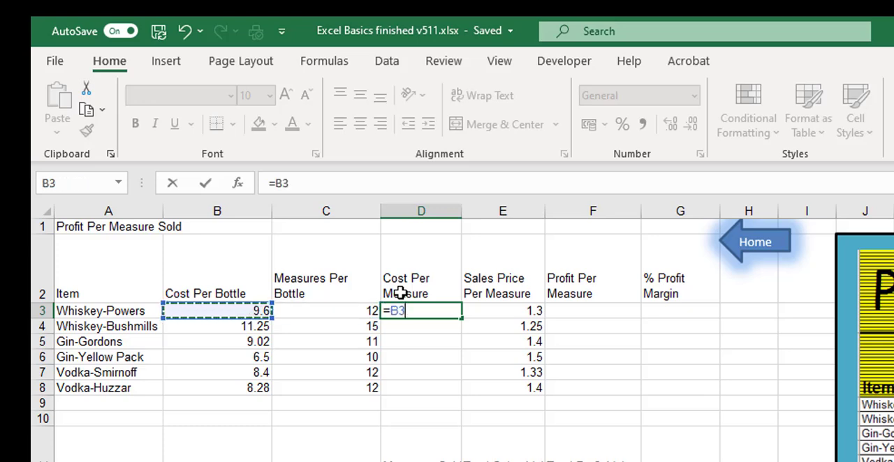
text(/)
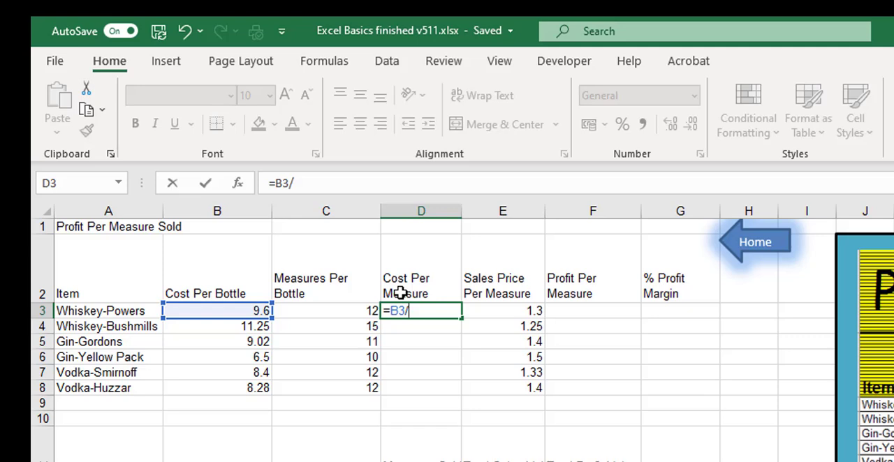
key(Left)
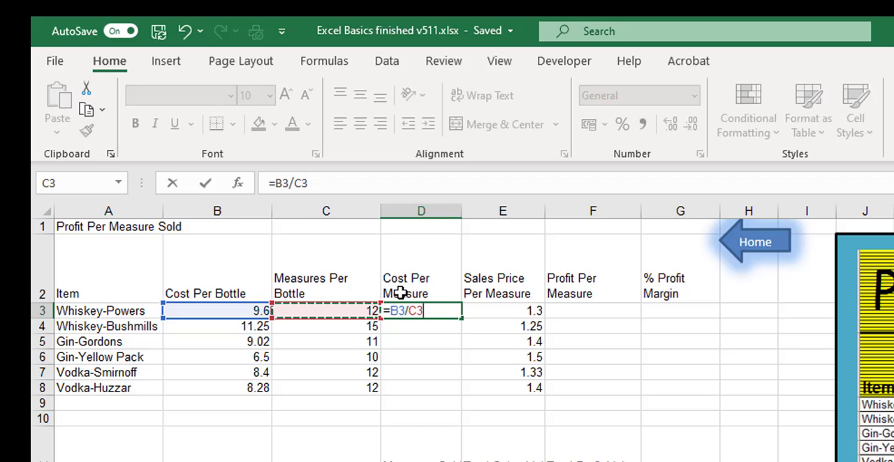
key(Return)
click(429, 310)
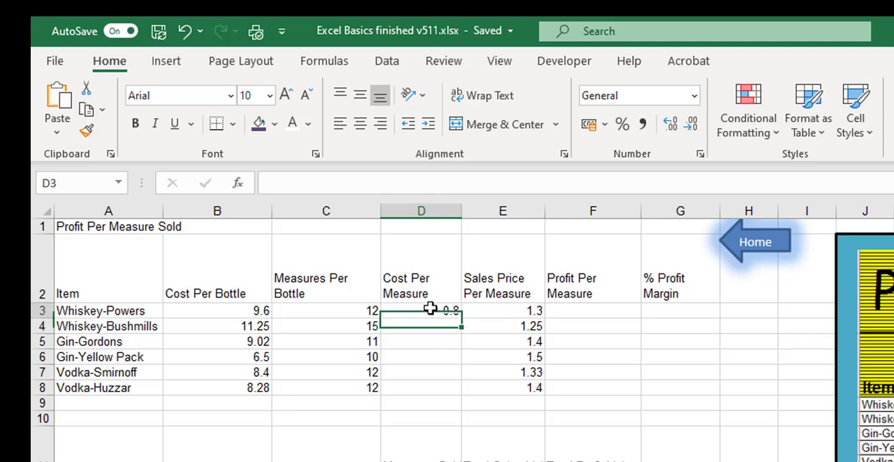
drag(461, 317, 462, 399)
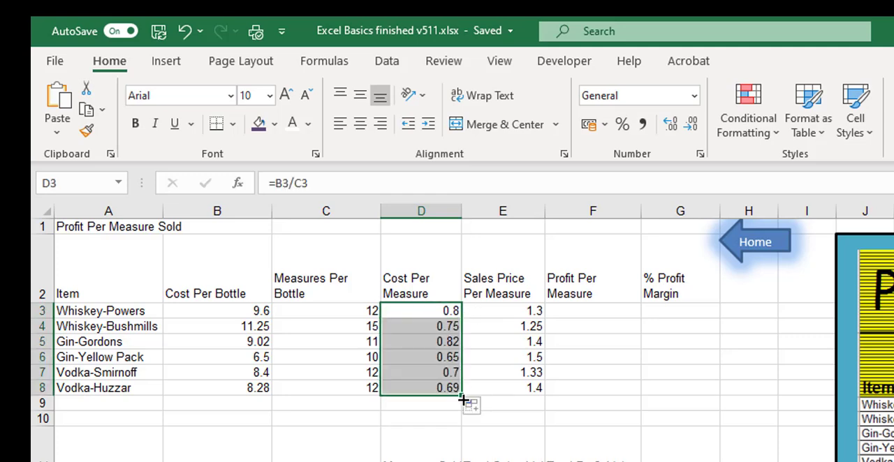
Step: Make the Cost Per Measure values in D3:D8 bold and apply the Accounting format, replacing it with Comma Style
click(135, 128)
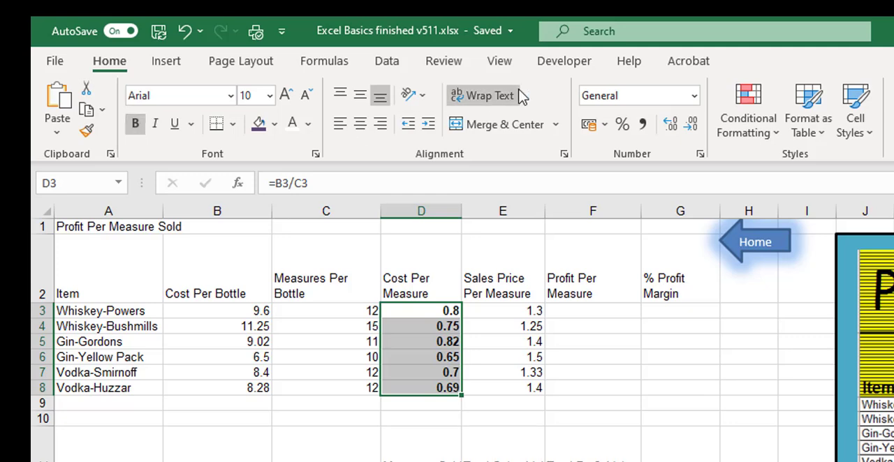
click(589, 125)
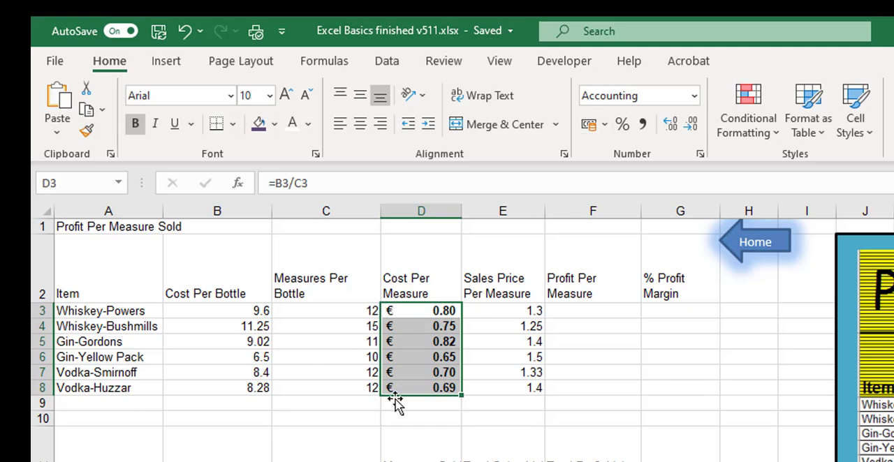
click(643, 126)
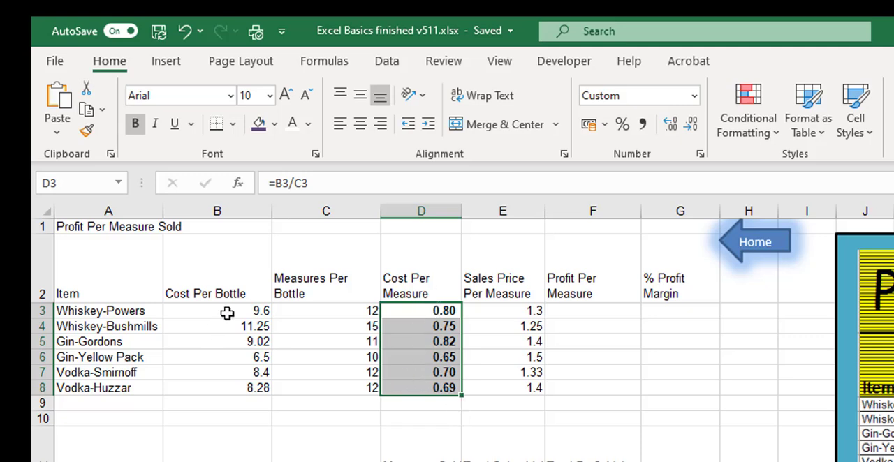
Step: Apply Comma Style to the Cost Per Bottle values in B3:B8 and the Sales Price Per Measure values in E3:E8
drag(227, 312, 303, 374)
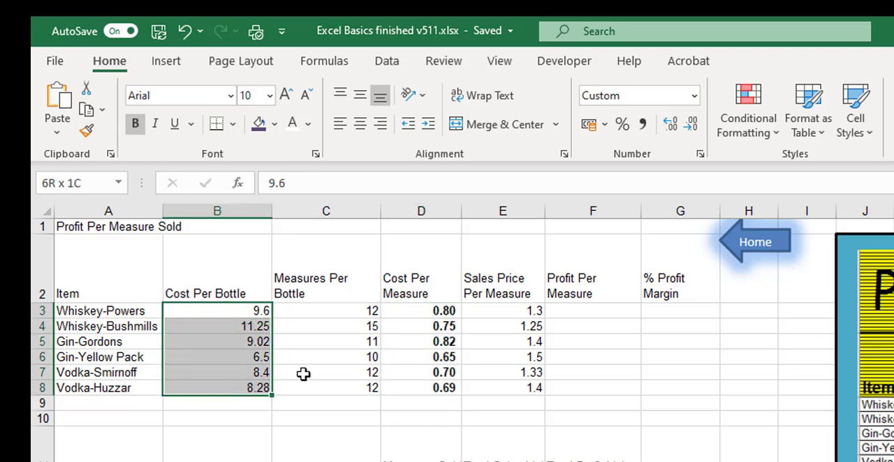
click(643, 123)
drag(525, 311, 531, 388)
click(643, 123)
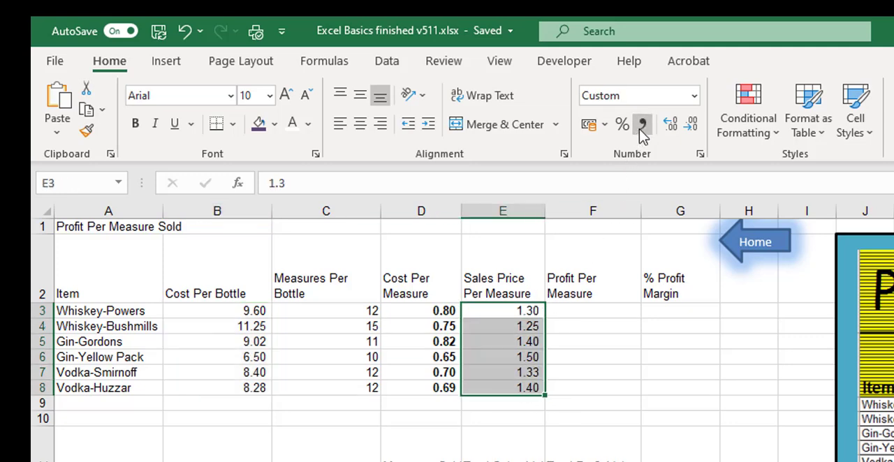
Step: Calculate Profit Per Measure in F3 with the formula =E3-D3 and make the cell bold
click(598, 316)
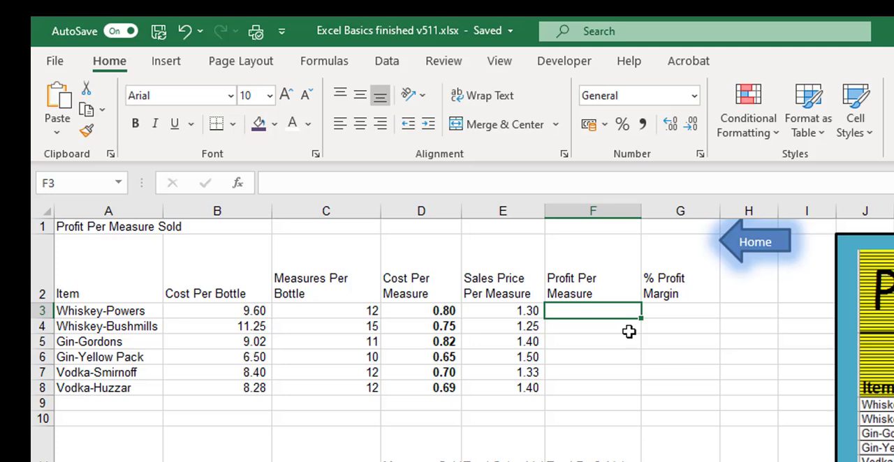
text(=)
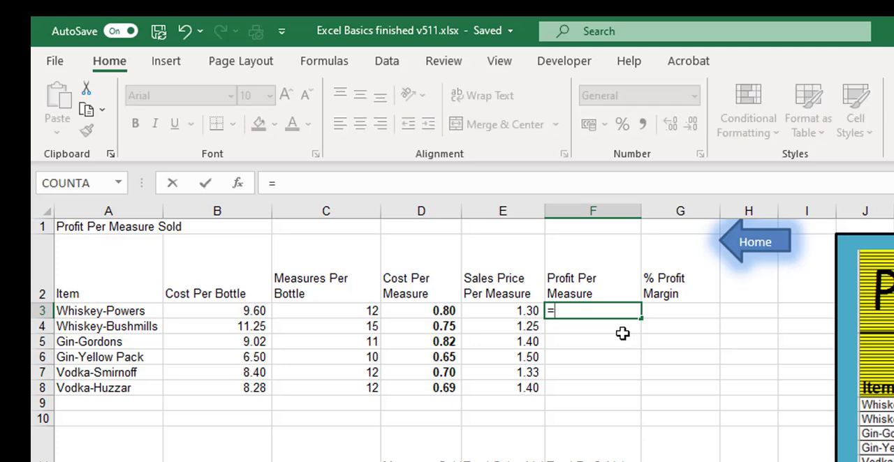
key(Left)
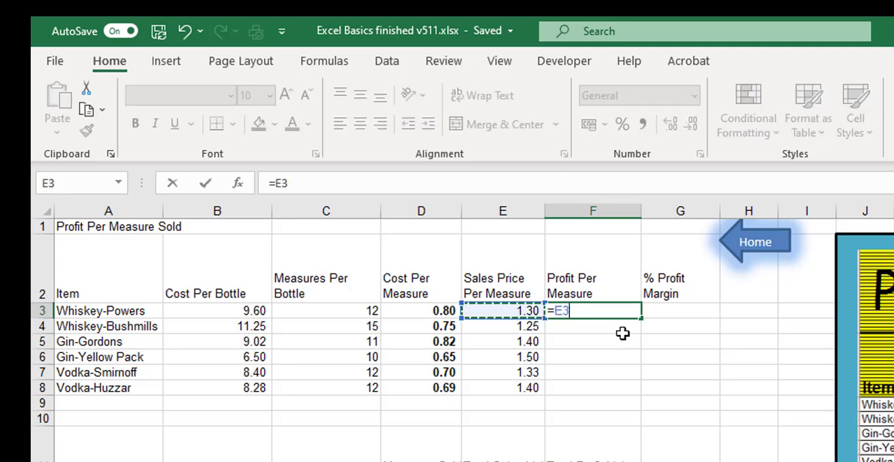
text(-)
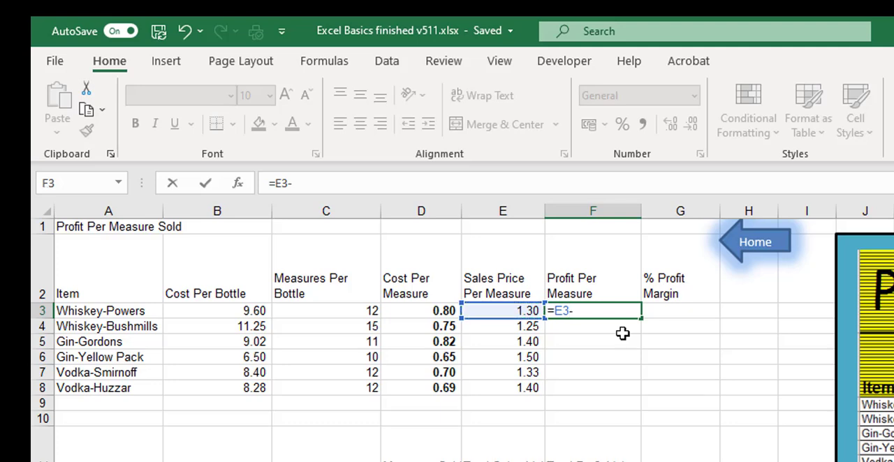
key(Left)
key(Left)
key(Return)
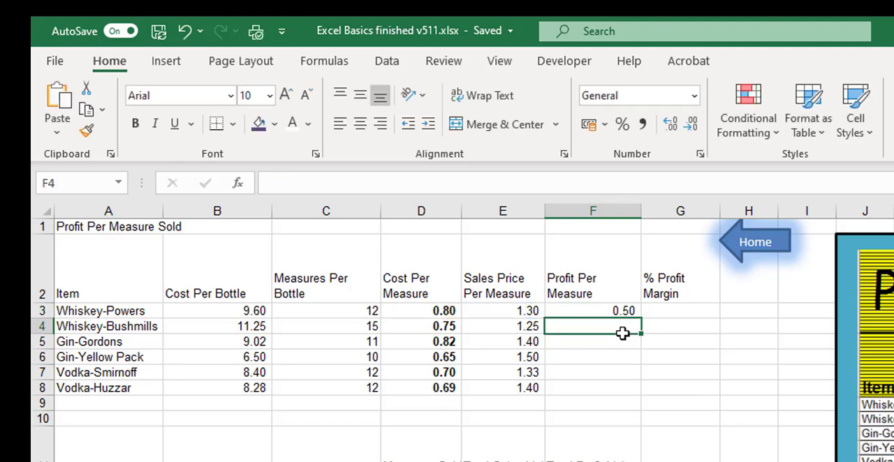
click(629, 312)
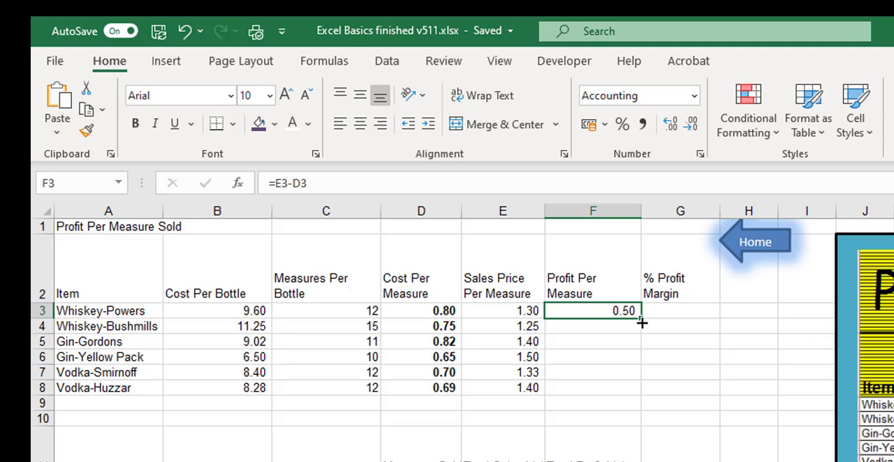
click(135, 124)
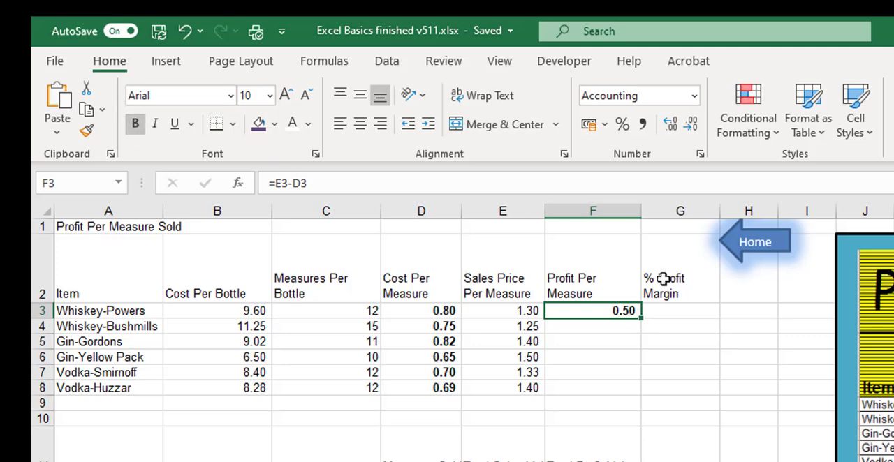
Step: Calculate % Profit Margin for Whiskey-Powers in G3 with the formula =F3/E3
click(712, 312)
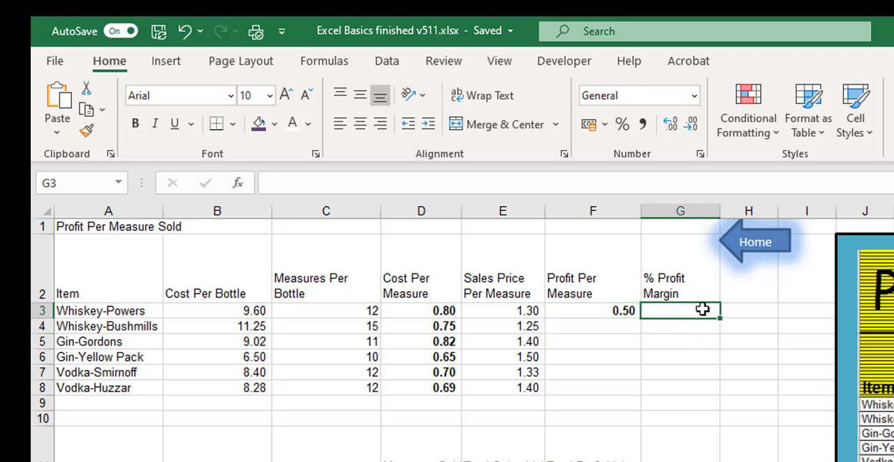
text(=)
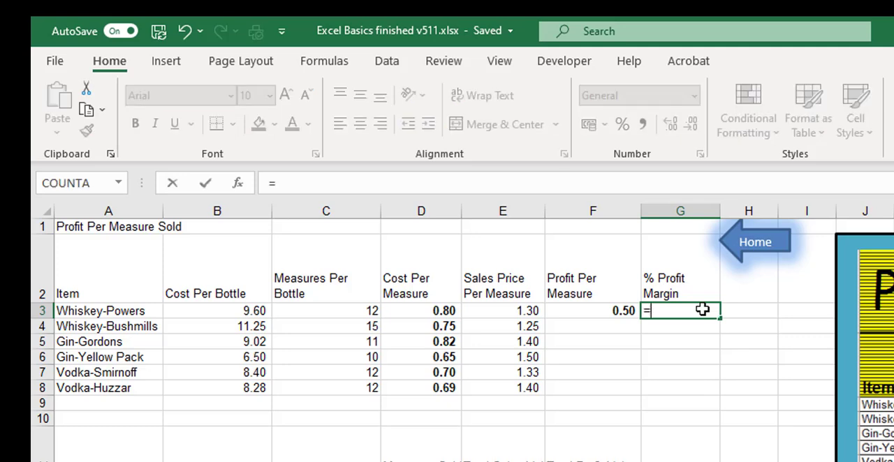
key(Left)
text(/)
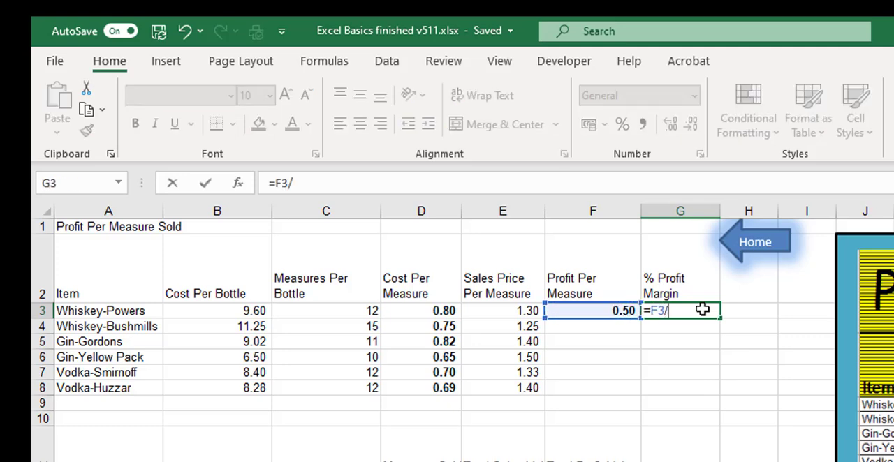
key(Left)
key(Left)
key(Return)
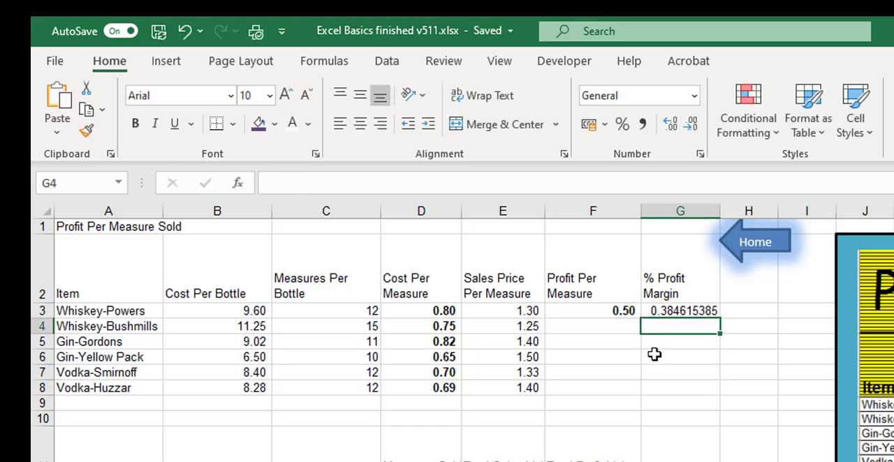
Step: Format G3 as a bold percentage and fill the F3:G3 formulas down to row 8
click(678, 313)
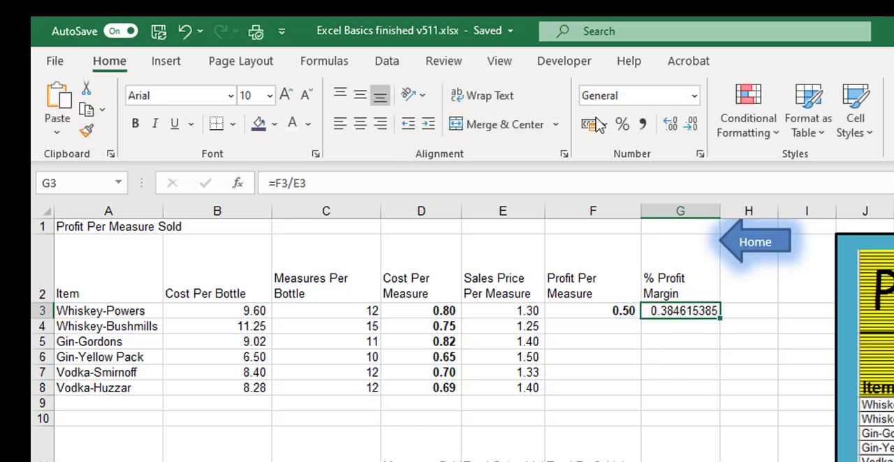
click(135, 123)
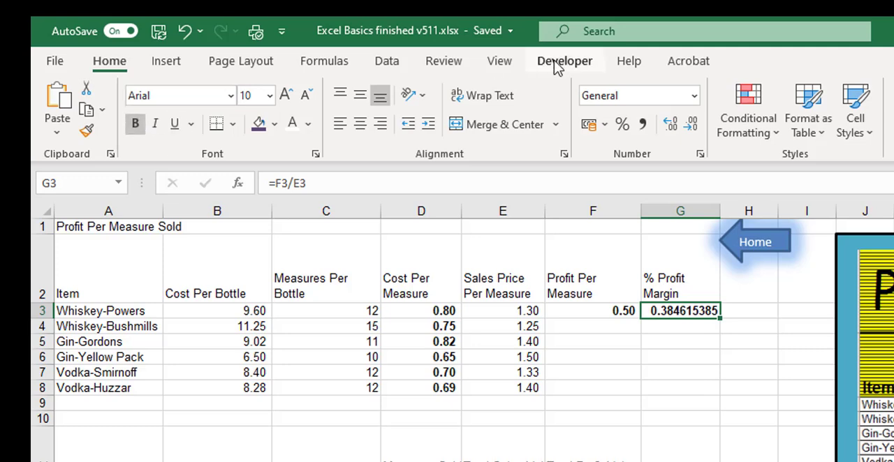
click(621, 125)
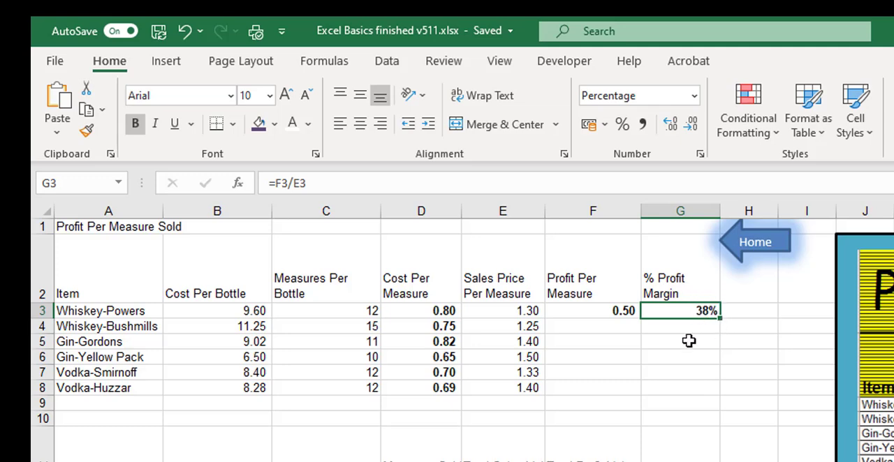
drag(619, 309, 721, 396)
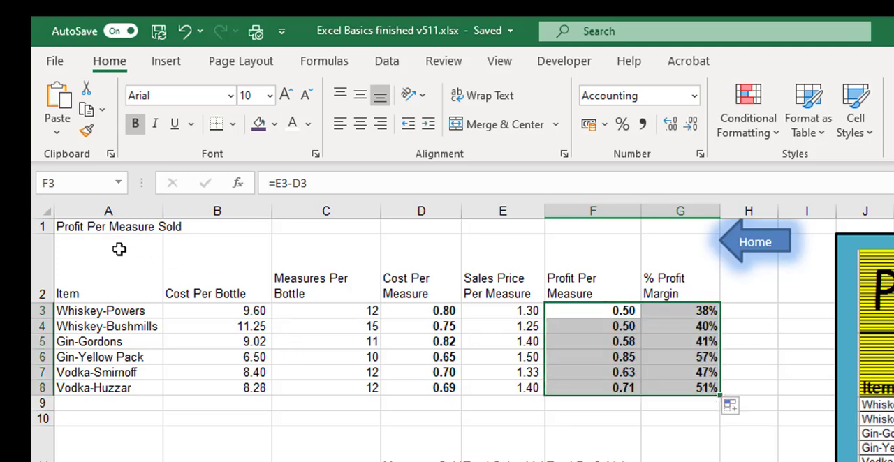
Step: Merge and center the title "Profit Per Measure Sold" across A1:G1 and set its font size to 36
drag(90, 226, 659, 229)
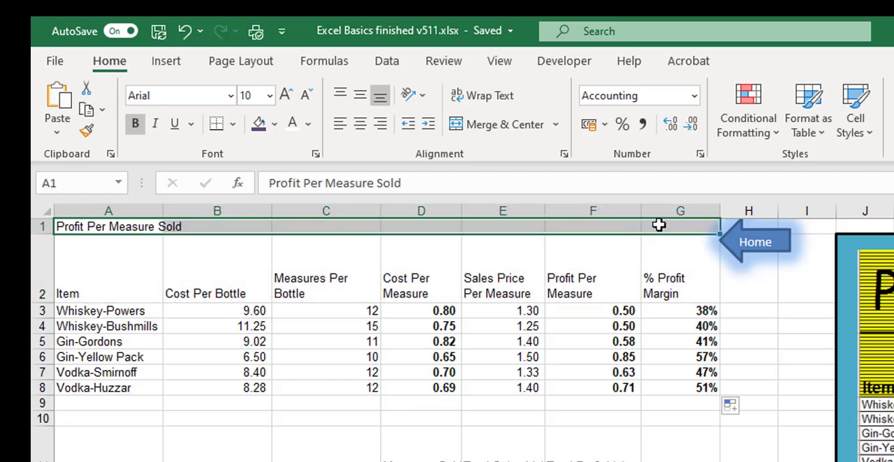
click(501, 126)
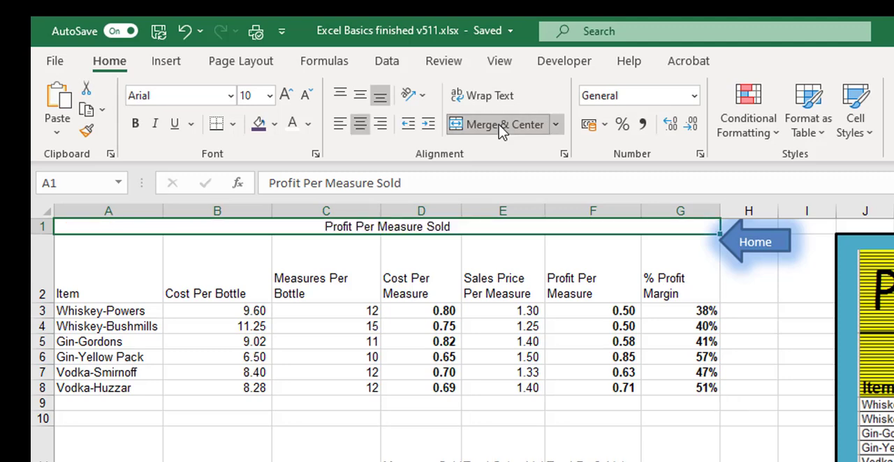
click(285, 96)
click(285, 95)
click(285, 96)
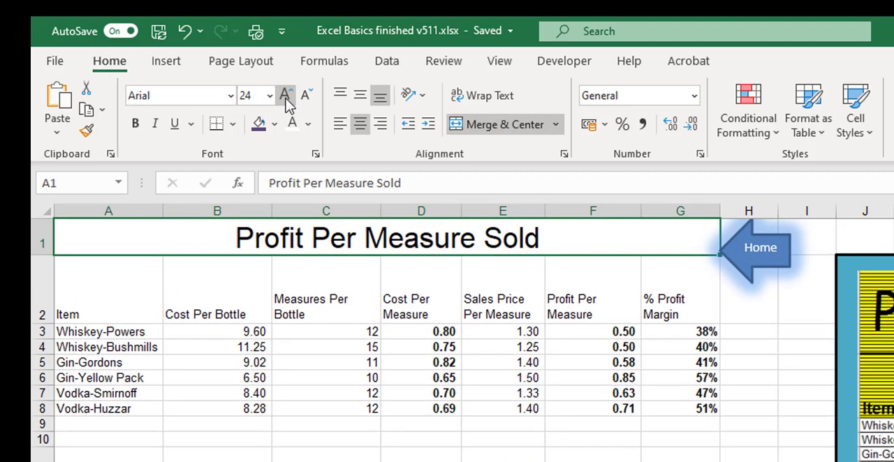
click(285, 96)
click(285, 95)
click(285, 96)
click(285, 96)
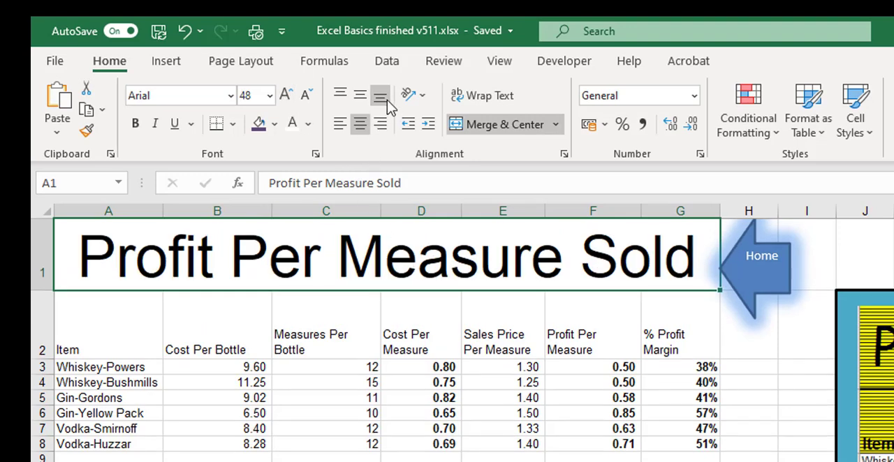
click(305, 96)
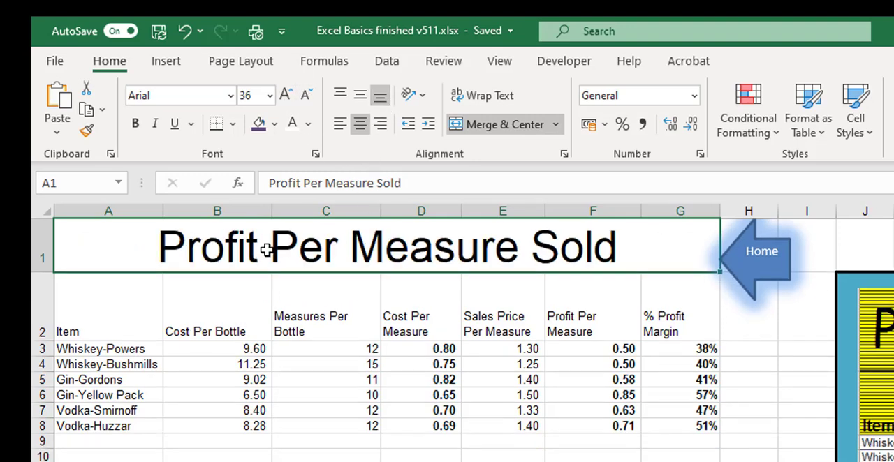
Step: Apply all borders and a thick outside border to the table A1:G8
drag(266, 251, 236, 427)
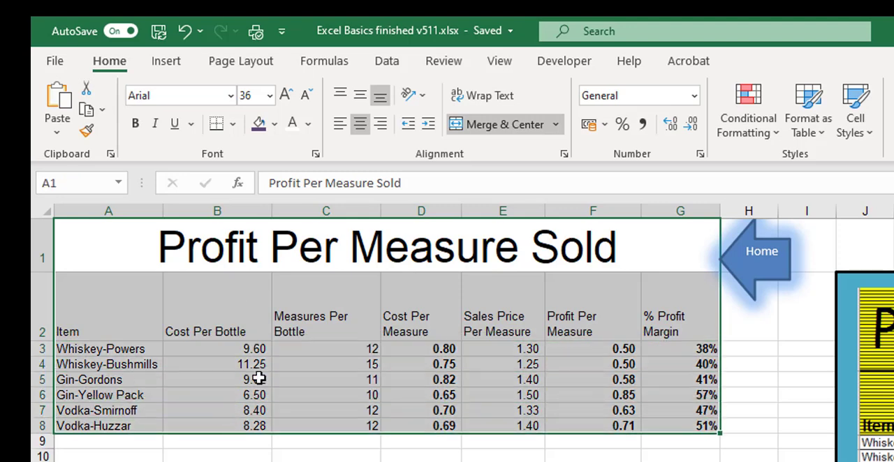
click(233, 124)
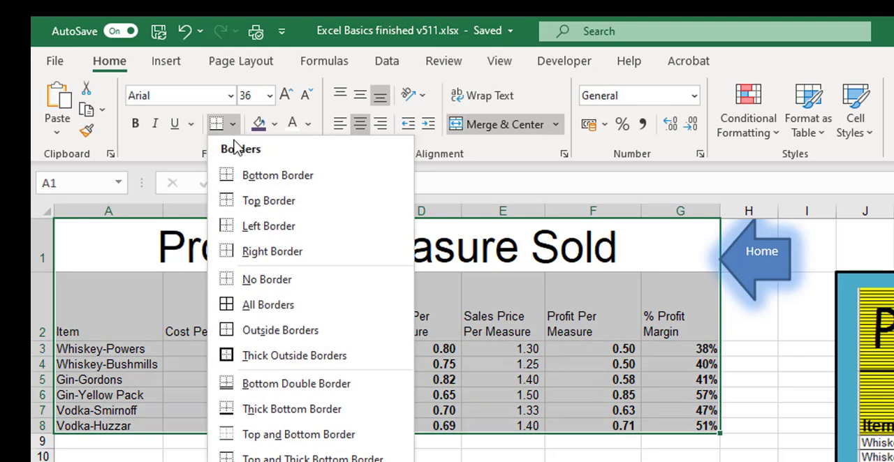
click(269, 306)
click(232, 123)
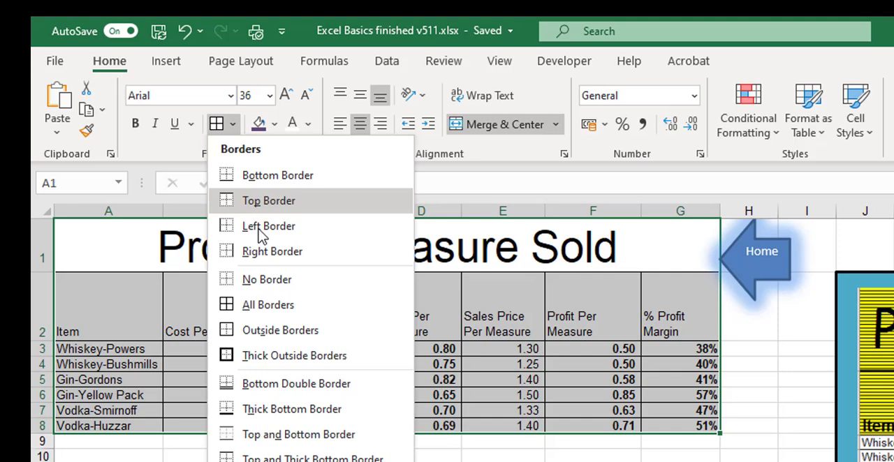
click(260, 356)
Step: Fill the title and header rows A1:G2 and the item names A3:A8 with light blue
click(311, 253)
drag(312, 252, 327, 317)
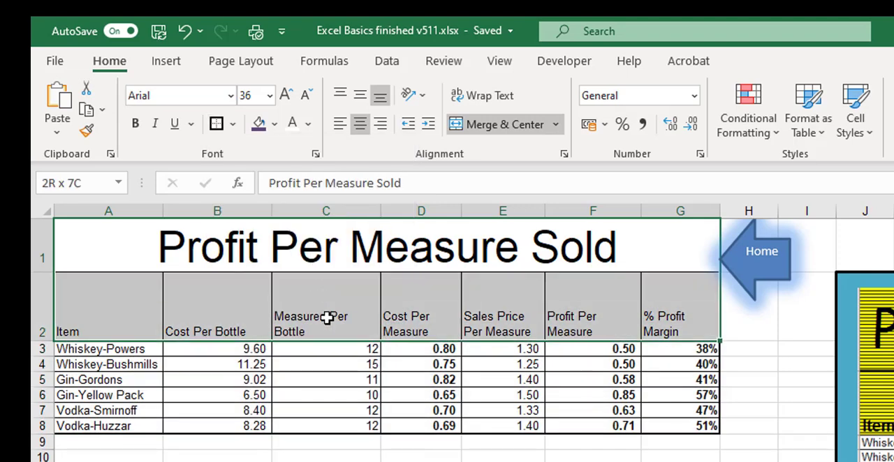
click(274, 124)
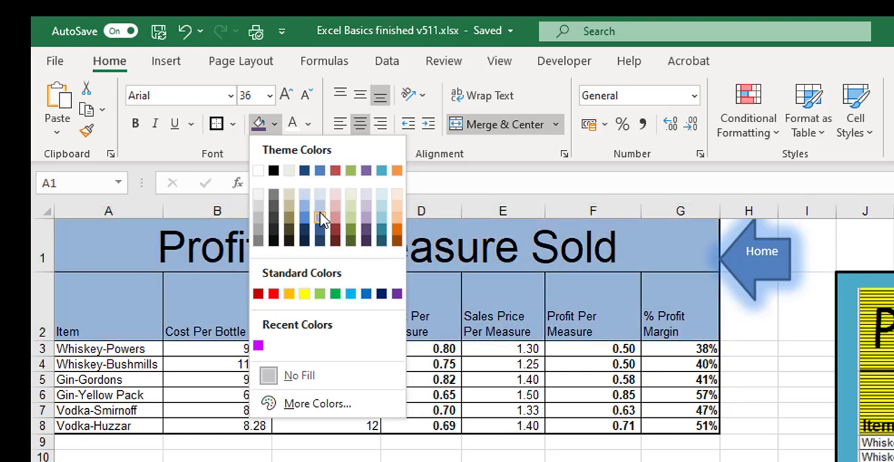
click(320, 205)
drag(125, 353, 129, 429)
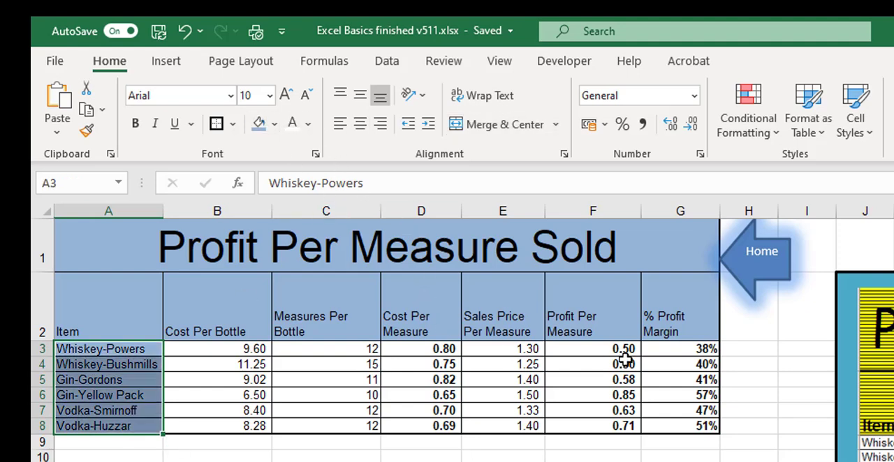
Step: Right-align the column headings from Cost Per Bottle to % Profit Margin in B2:G2
click(215, 327)
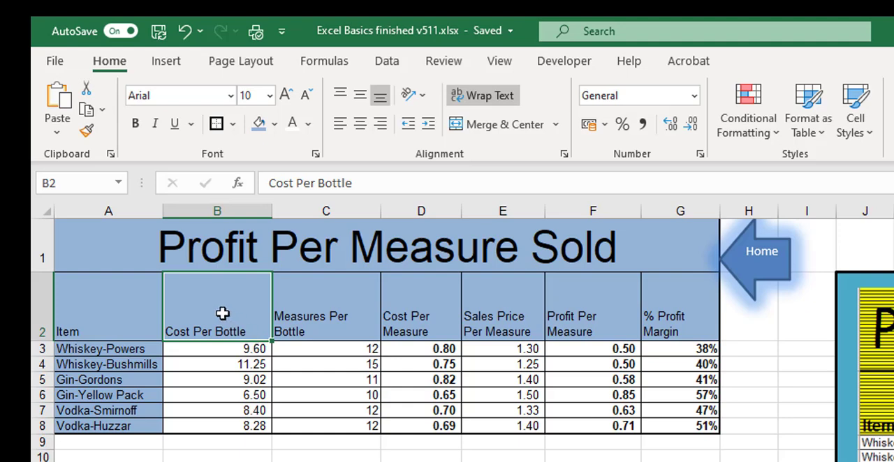
drag(223, 314, 655, 325)
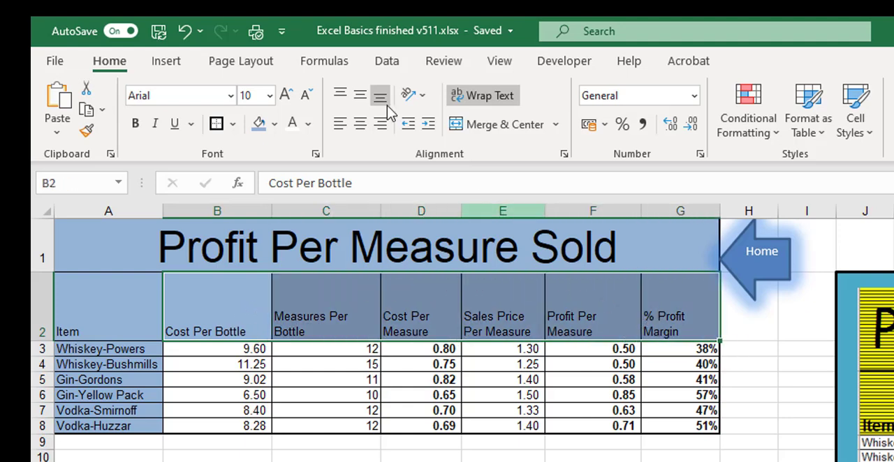
click(380, 124)
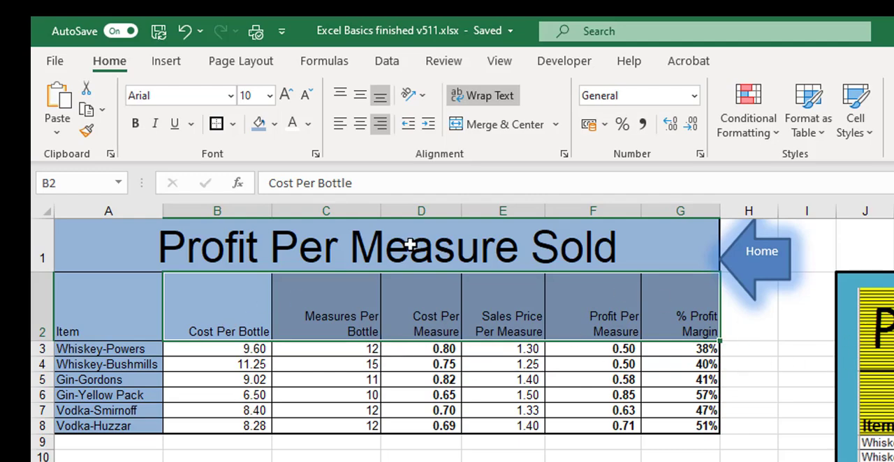
Step: Add a sparse dotted pattern in dark red to the blue fill of the title and header rows A1:G2
drag(410, 245, 404, 308)
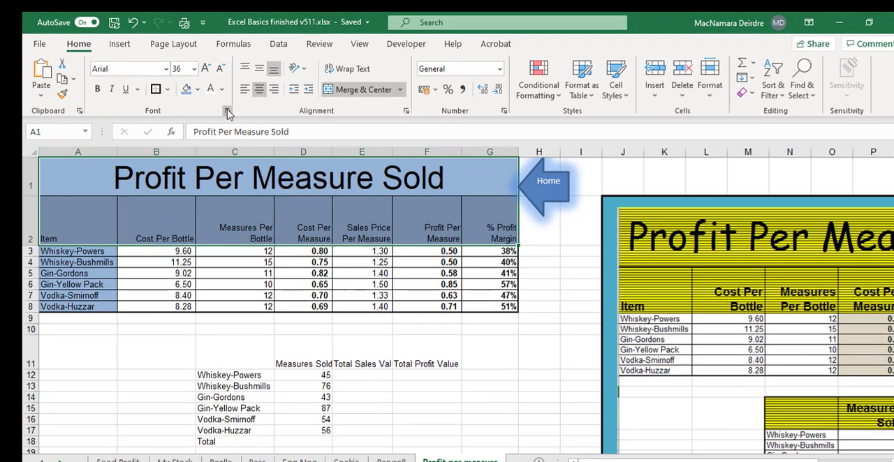
click(227, 112)
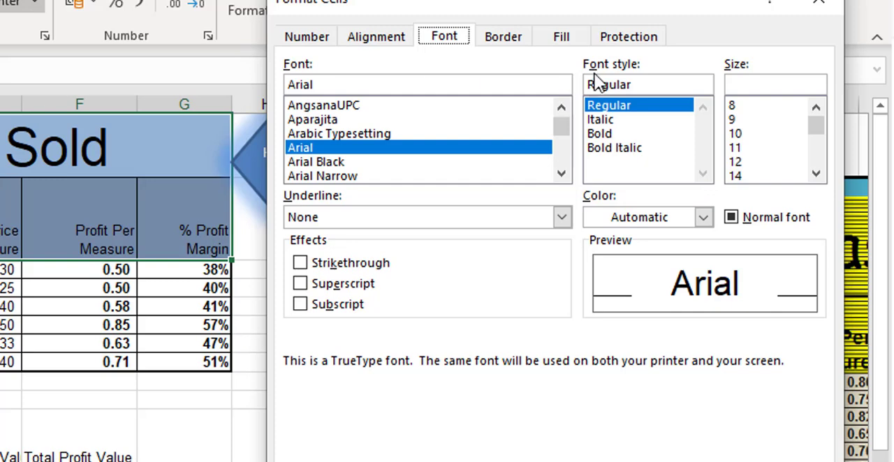
click(575, 43)
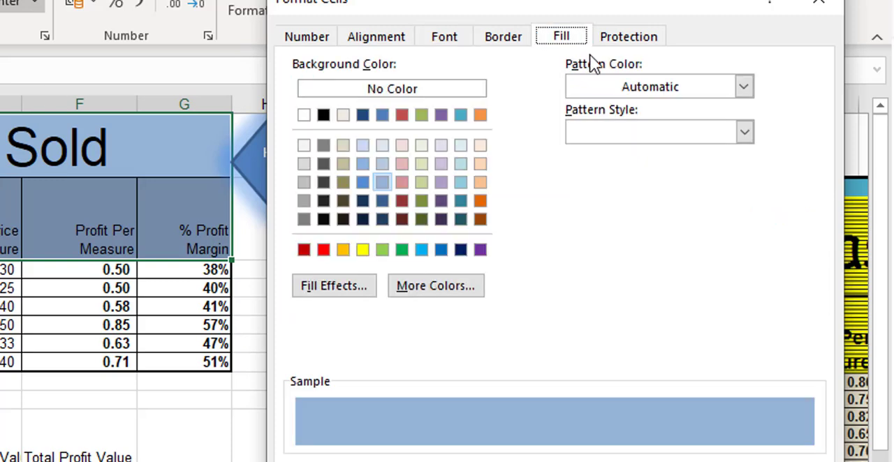
click(608, 86)
click(608, 87)
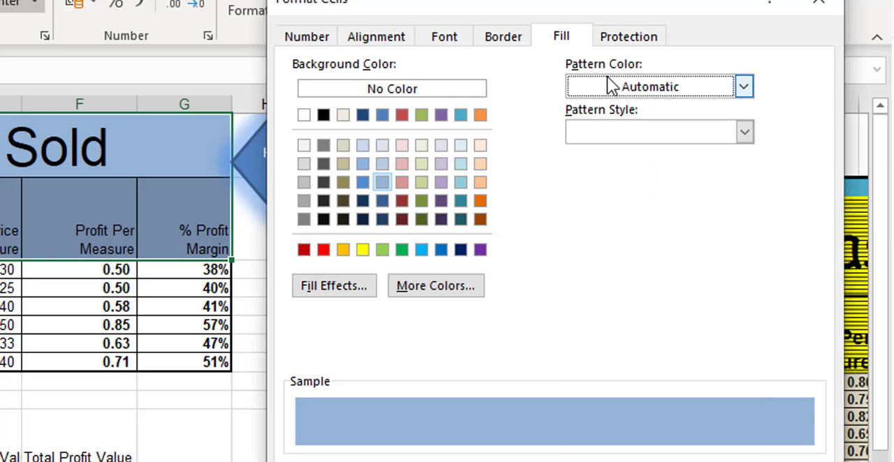
click(623, 133)
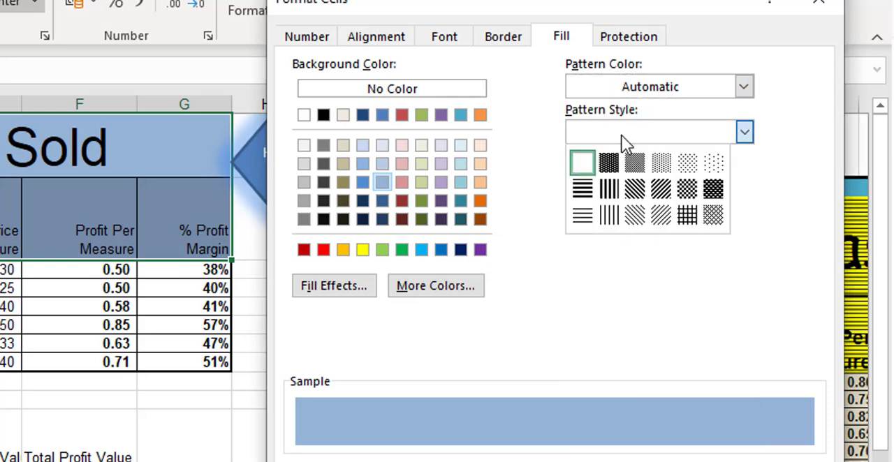
click(717, 160)
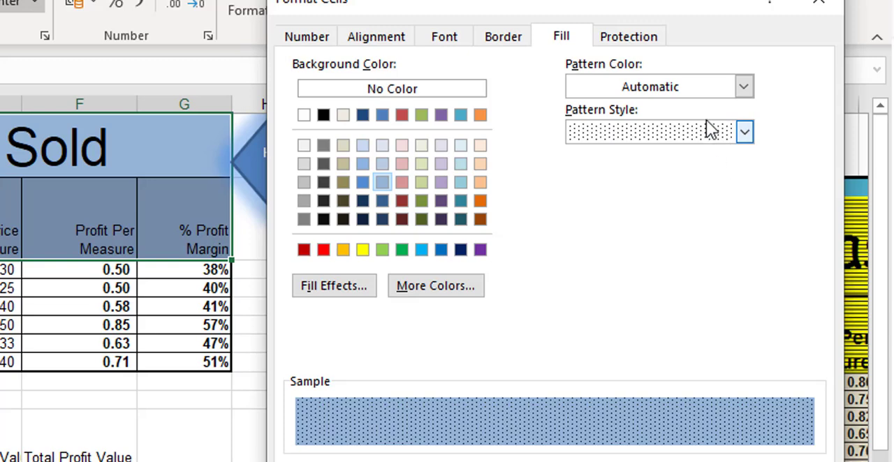
click(745, 87)
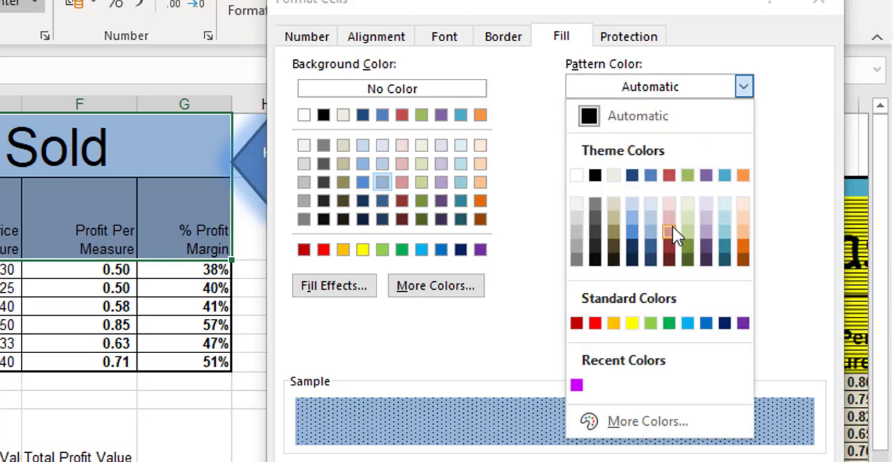
click(670, 259)
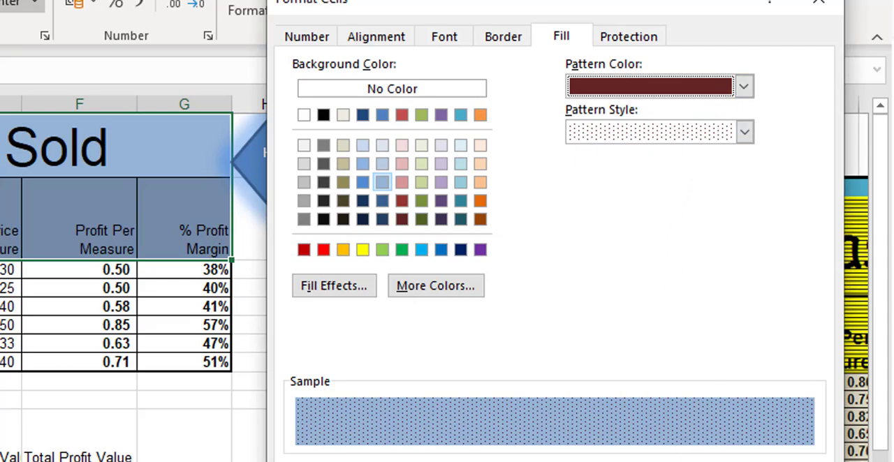
click(690, 461)
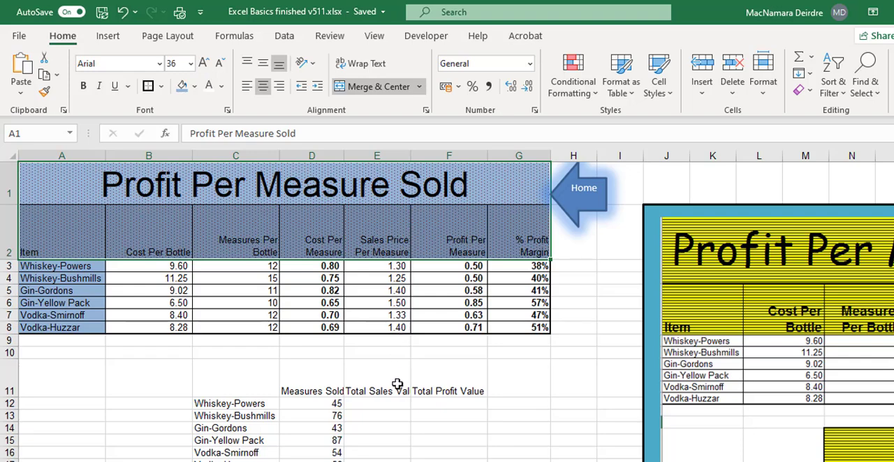
Step: Wrap the text of the headings Measures Sold, Total Sales Value and Total Profit Value in D11:F11 and right-align them
click(384, 384)
scroll(384, 384, down, 1)
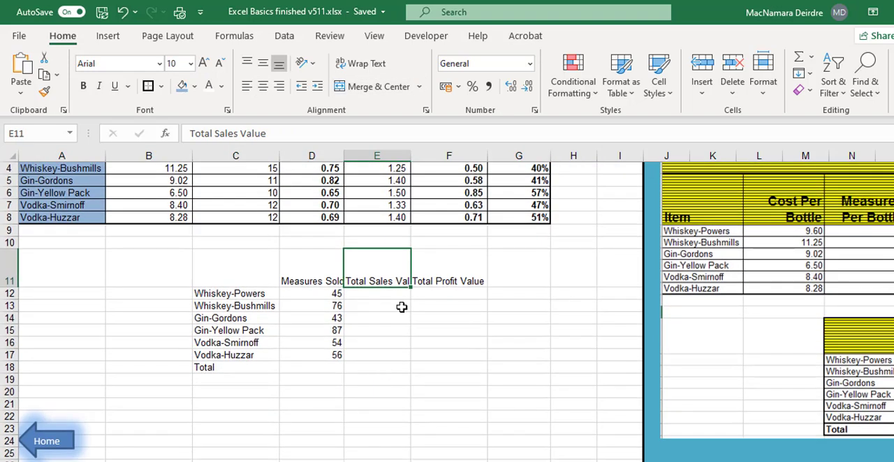
drag(311, 269, 442, 268)
click(378, 63)
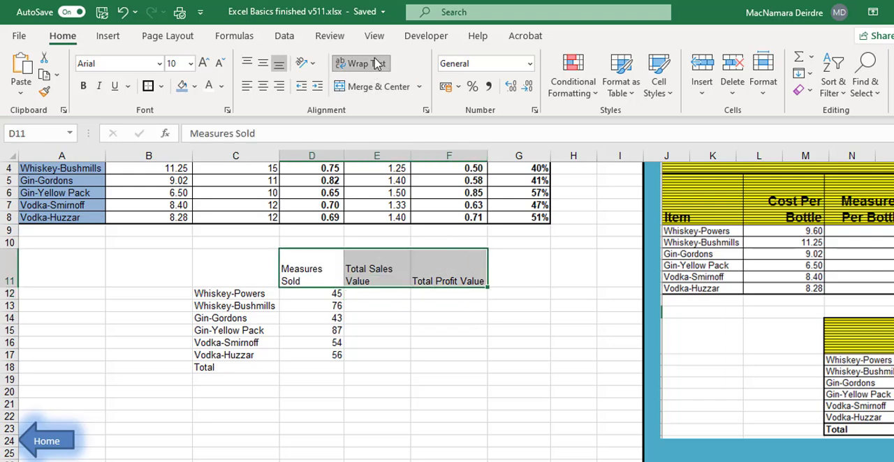
click(279, 86)
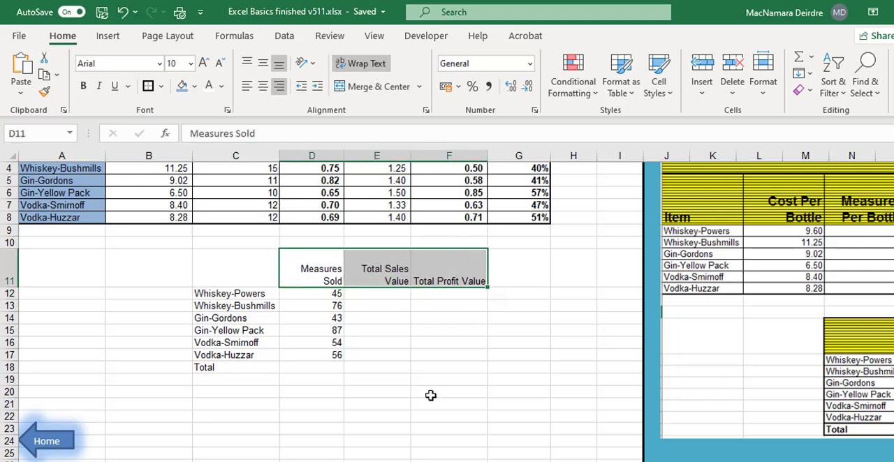
Step: Calculate Total Sales Value for Whiskey-Powers in E12 with the formula =D12*E3
click(386, 301)
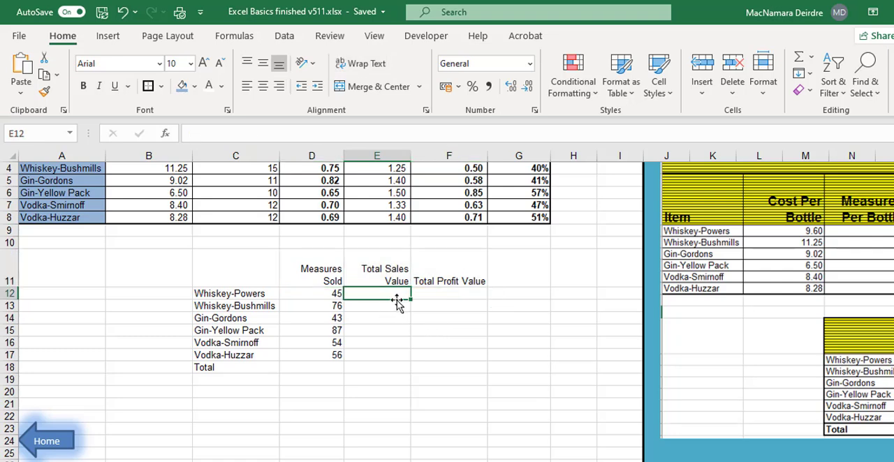
text(=)
key(Left)
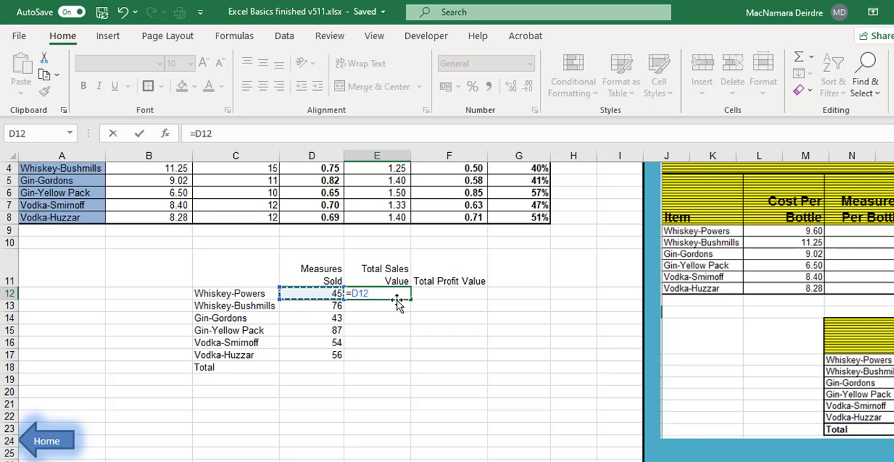
text(*)
scroll(397, 302, up, 1)
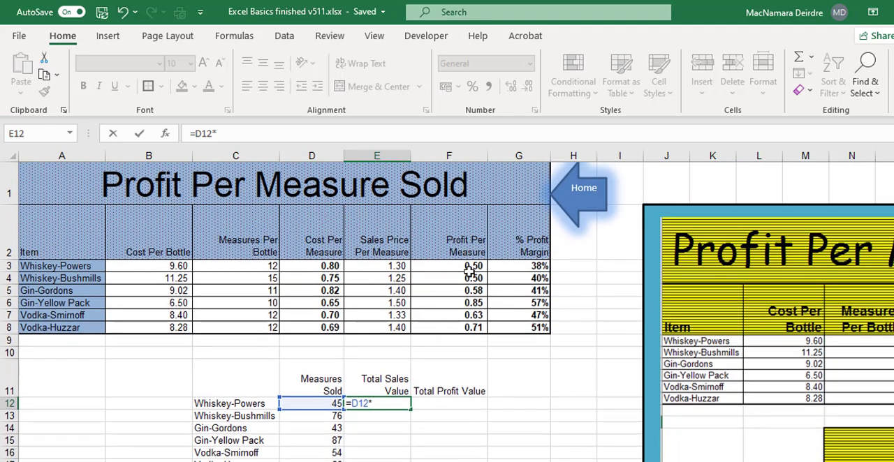
click(395, 267)
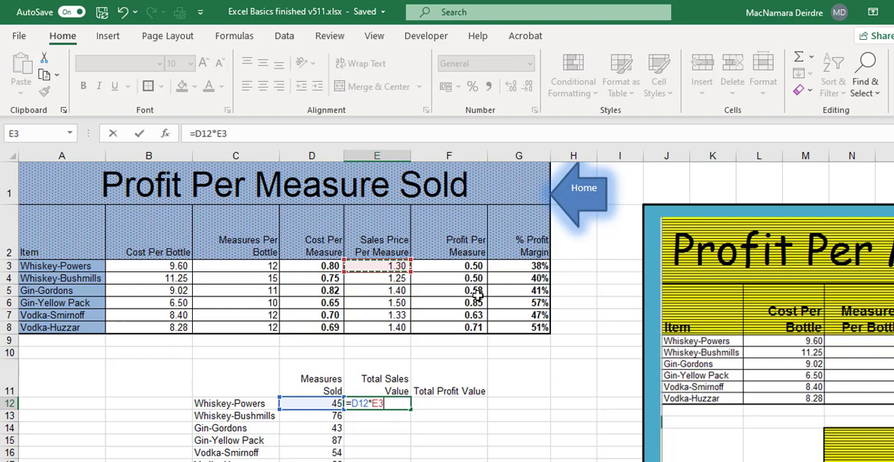
key(Return)
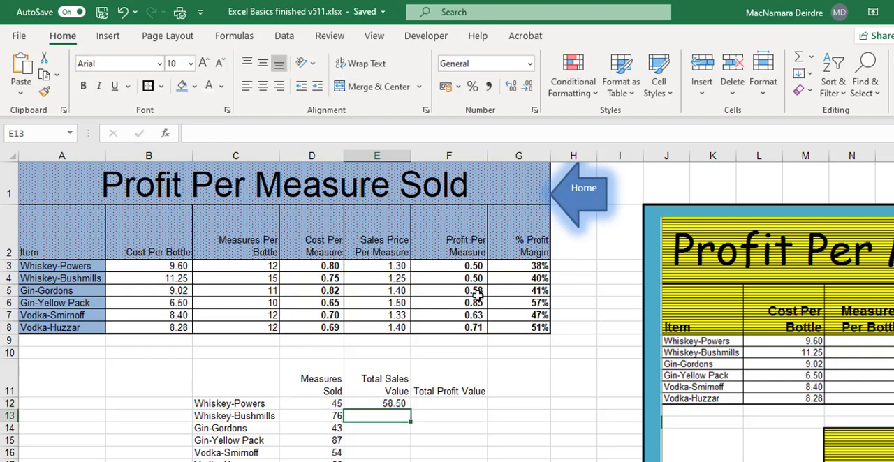
Step: Calculate Total Profit Value for Whiskey-Powers in F12 with the formula =D12*F3
click(434, 404)
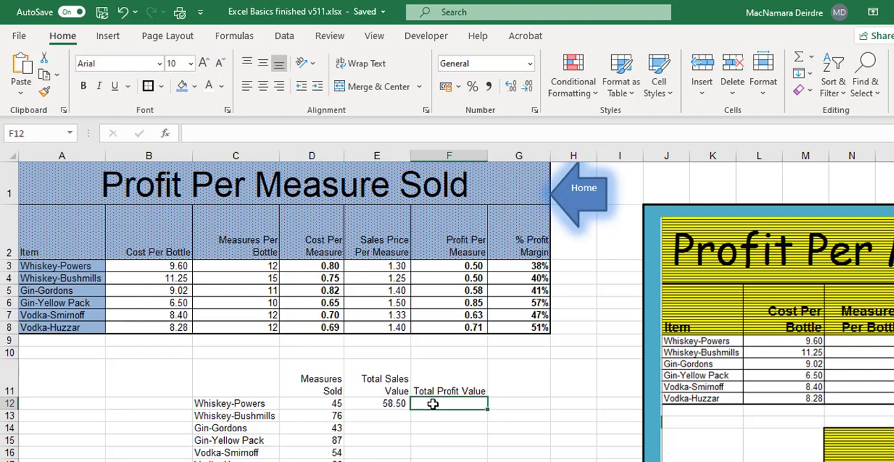
text(=)
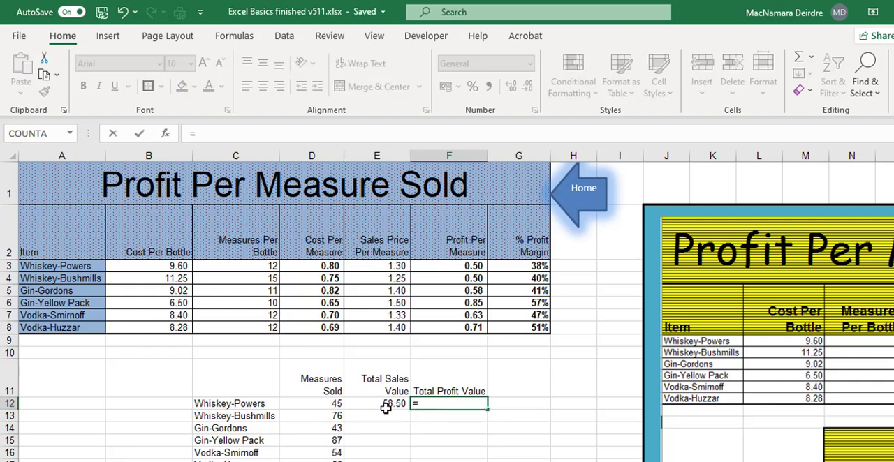
click(329, 409)
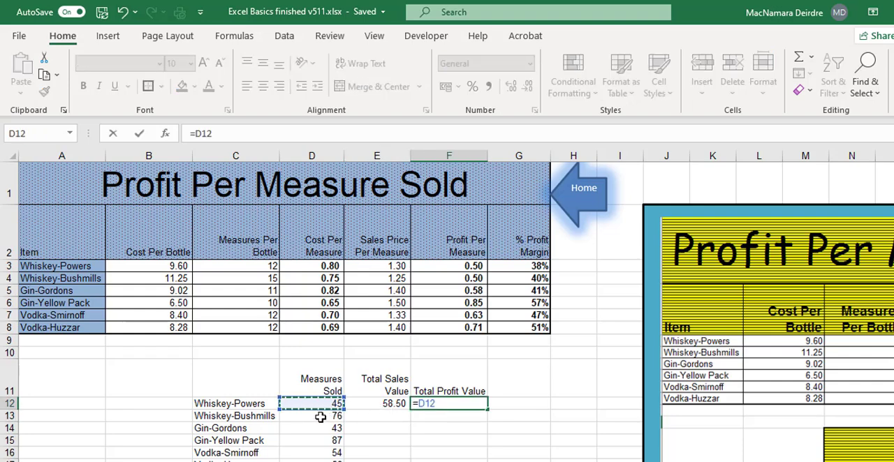
text(*)
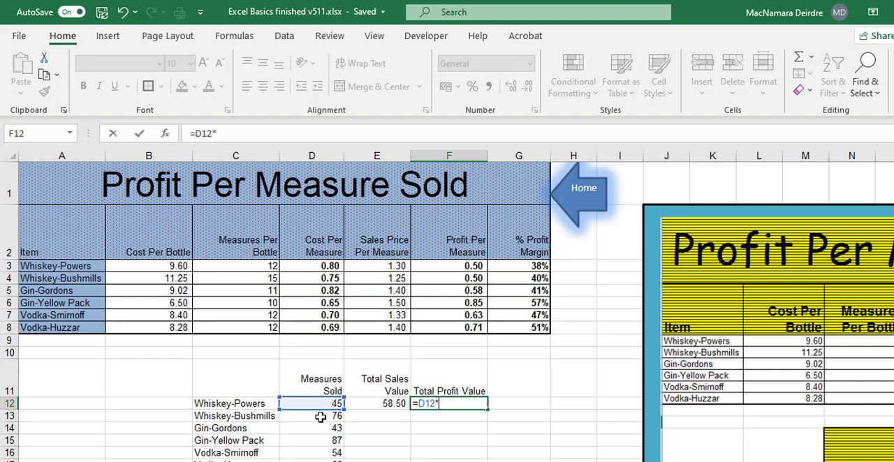
click(478, 266)
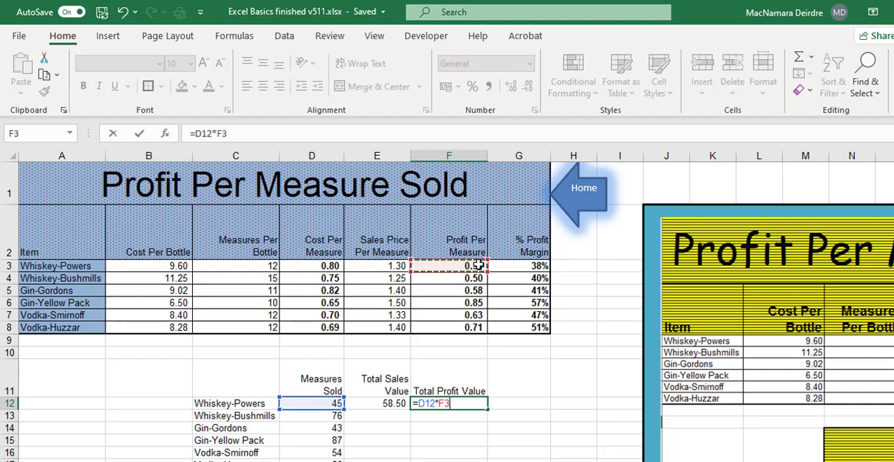
key(Return)
Step: Make E12:F12 bold and fill their formulas down to row 17
drag(386, 402, 452, 404)
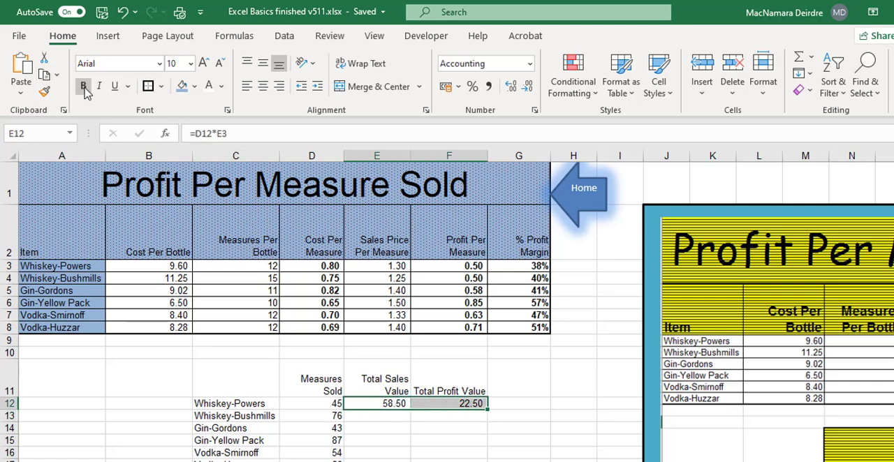
drag(487, 410, 486, 461)
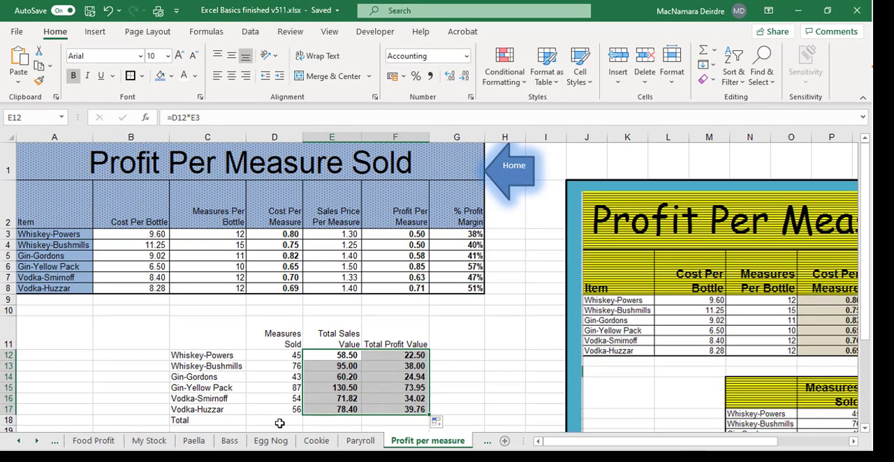
Step: Total the Measures Sold column in D18 with the formula =SUM(D12:D17)
click(280, 422)
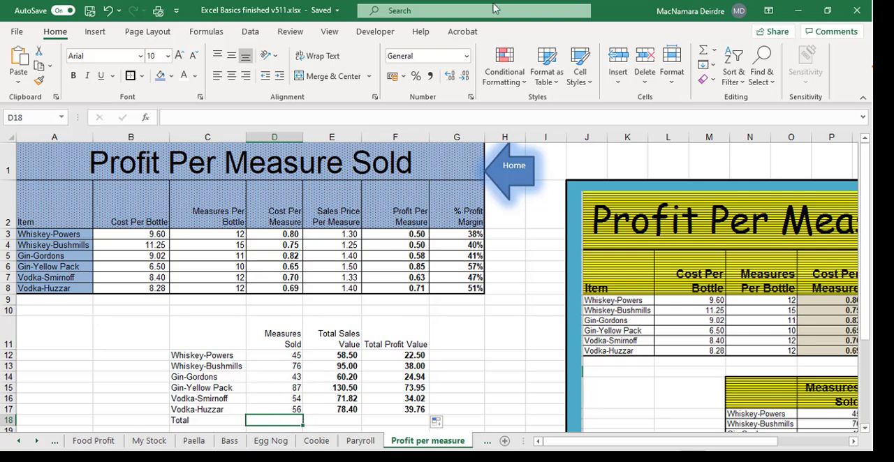
click(703, 49)
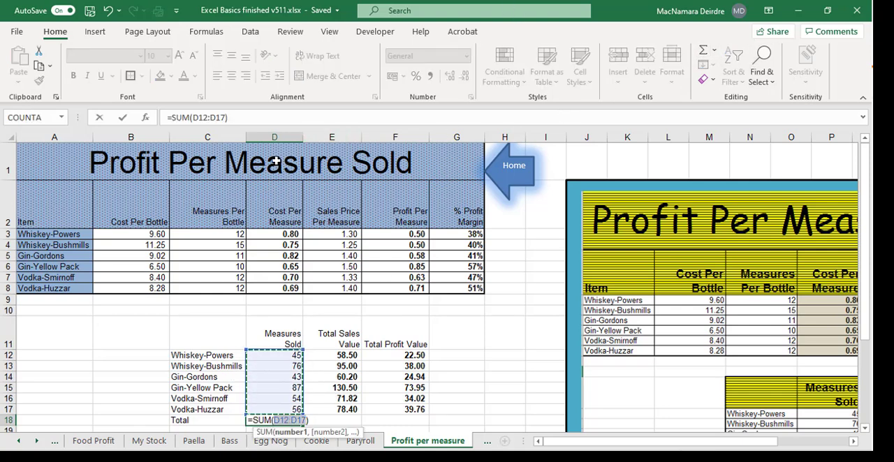
key(Return)
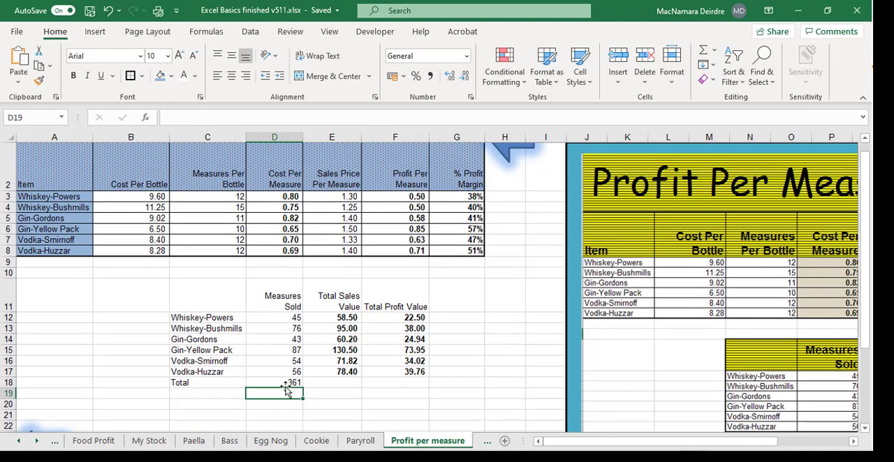
Step: Make the total in D18 bold and fill its formula across to F18
click(302, 387)
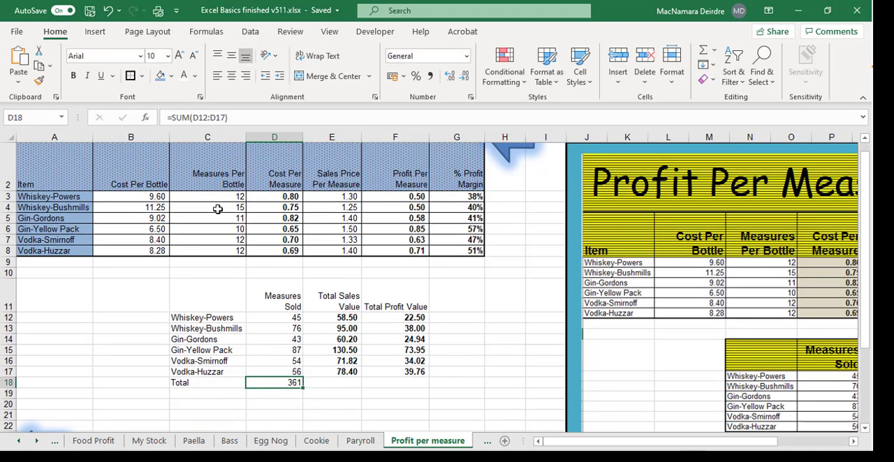
click(73, 75)
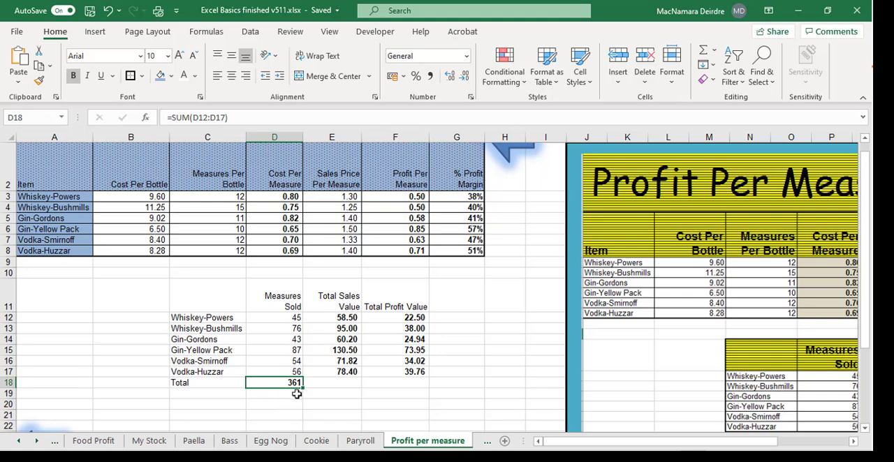
drag(302, 389, 438, 405)
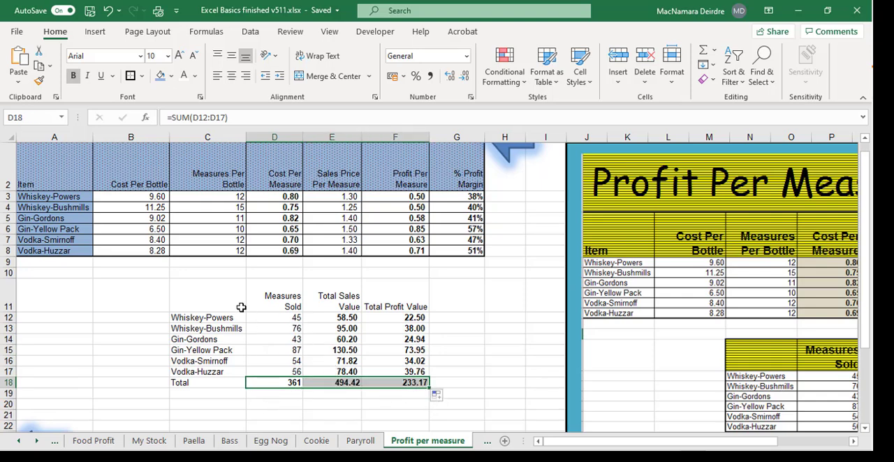
Step: Apply all borders and a thick outside border to the second table, C11:F18
drag(224, 300, 398, 385)
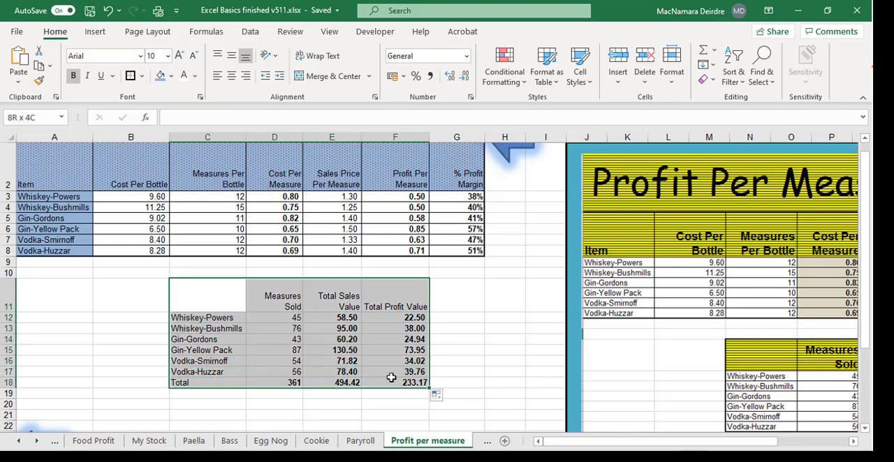
click(142, 75)
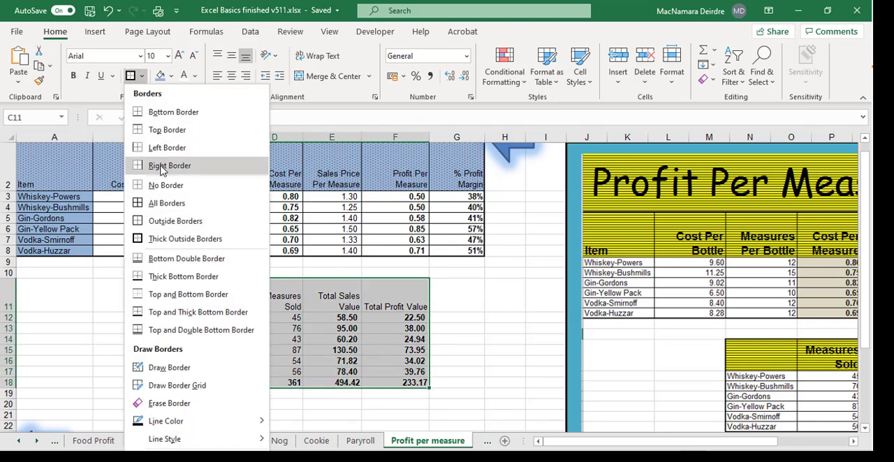
click(168, 203)
click(142, 76)
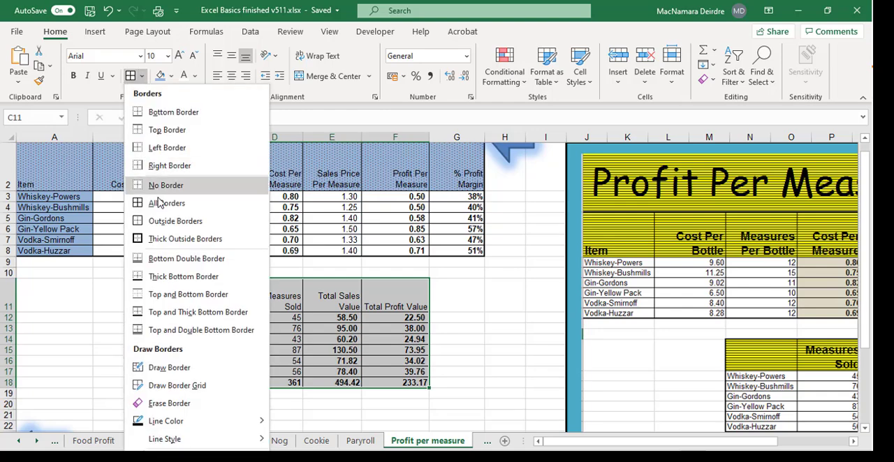
click(168, 239)
Step: Fill the heading row C11:F11 with light blue and add a fine dotted pattern in dark red
click(209, 295)
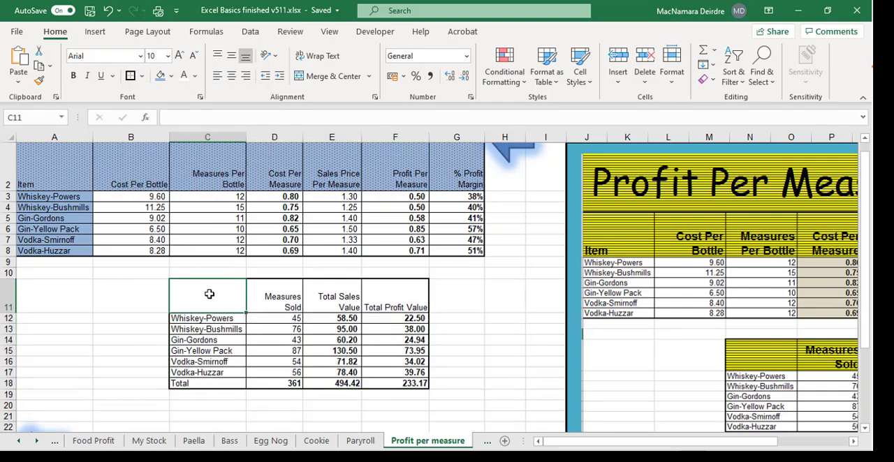
drag(209, 294, 381, 301)
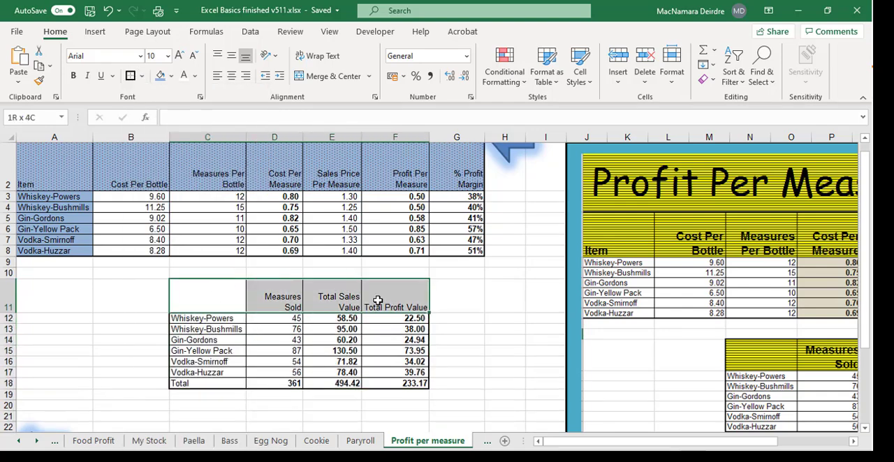
click(159, 79)
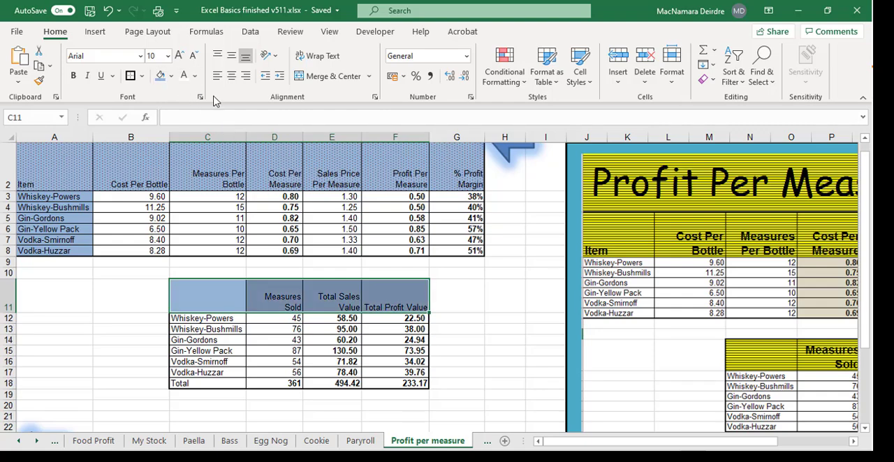
click(201, 98)
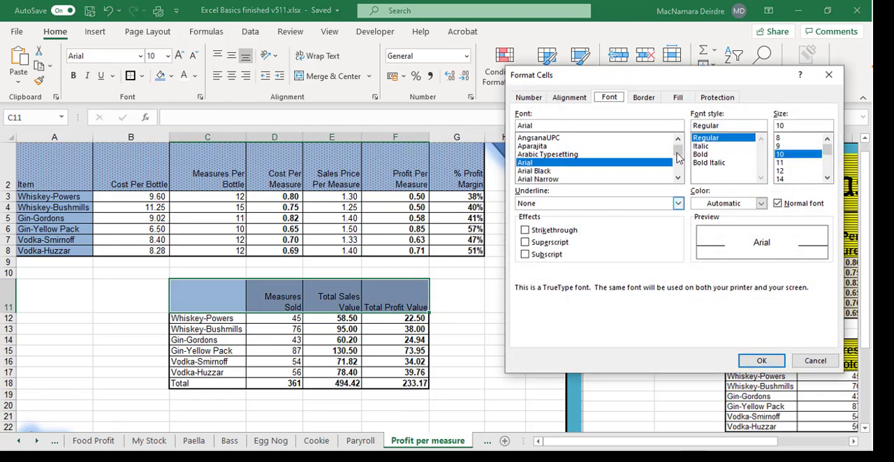
click(675, 100)
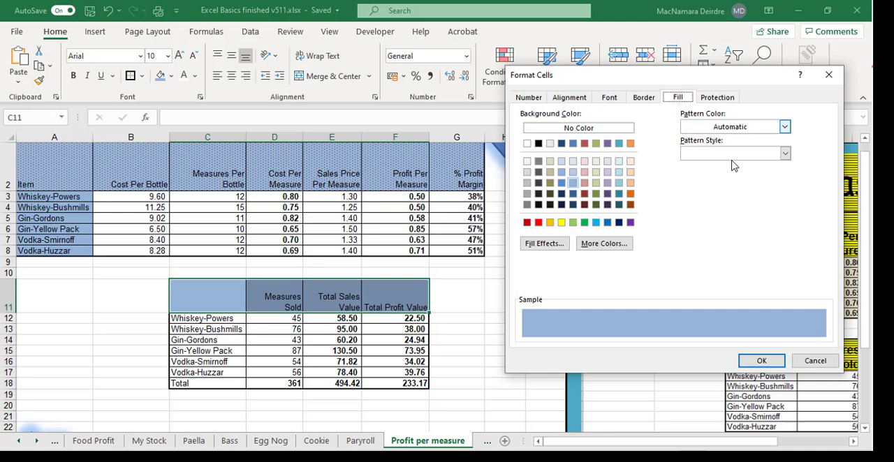
click(785, 153)
click(736, 172)
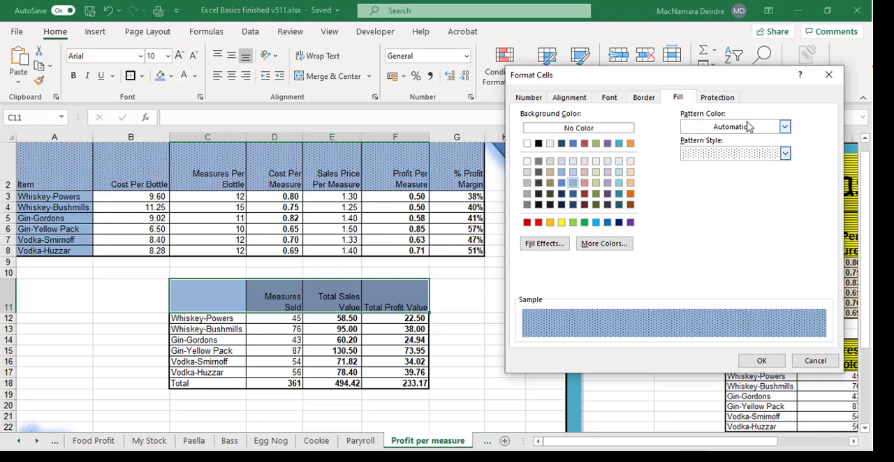
click(785, 127)
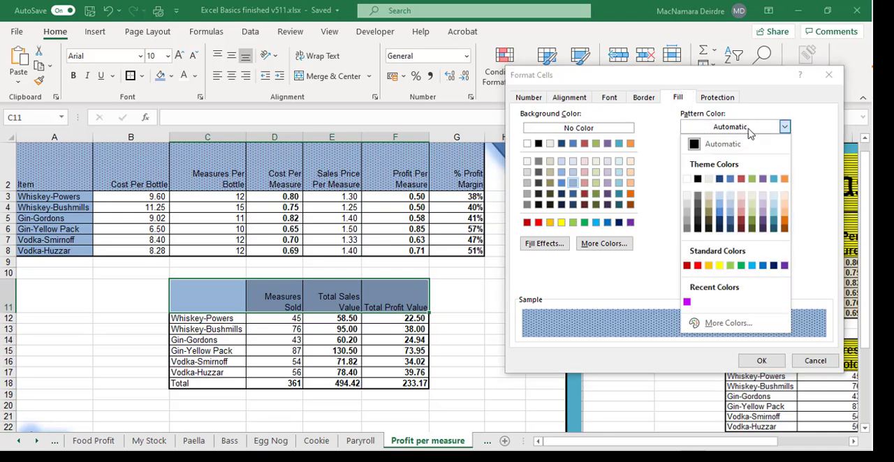
click(741, 227)
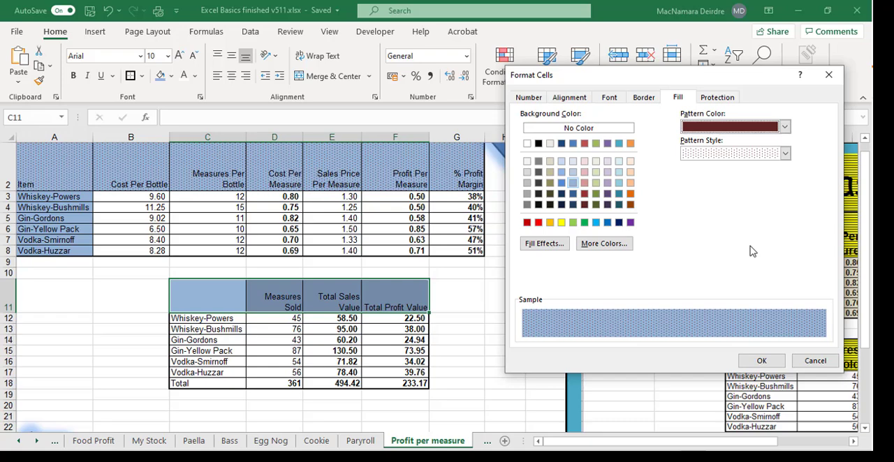
click(762, 361)
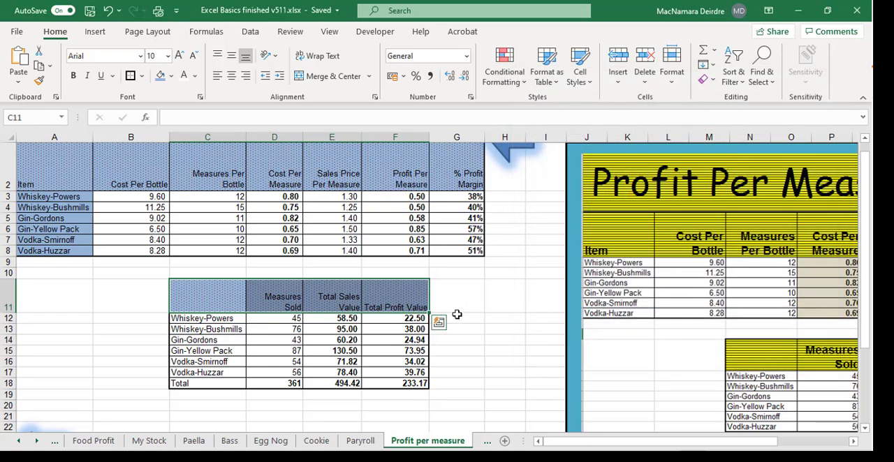
scroll(457, 315, up, 1)
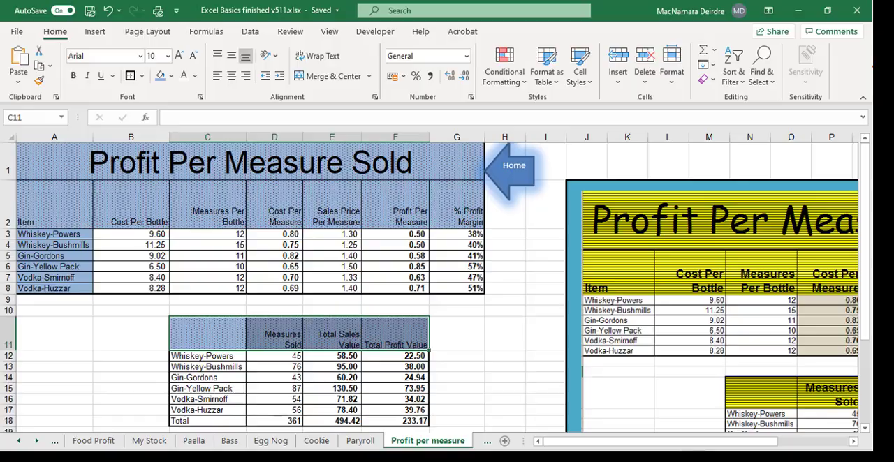